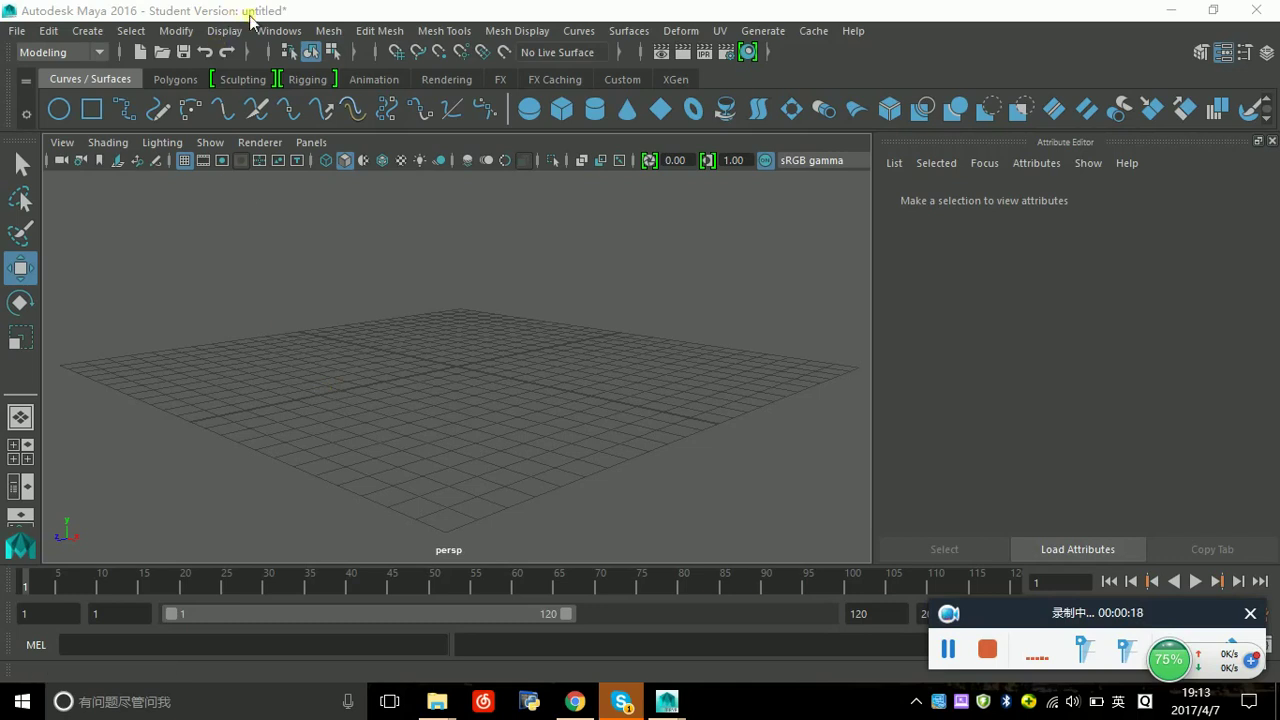
left_click(274, 14)
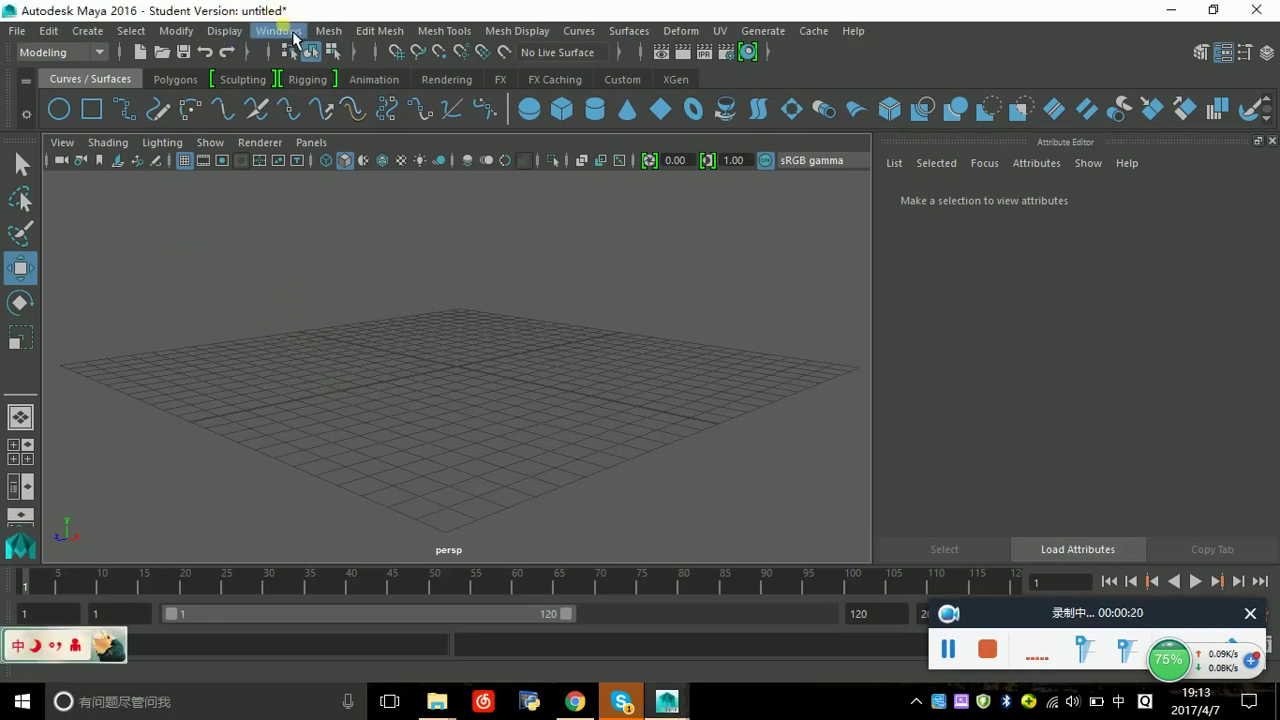
left_click(272, 14)
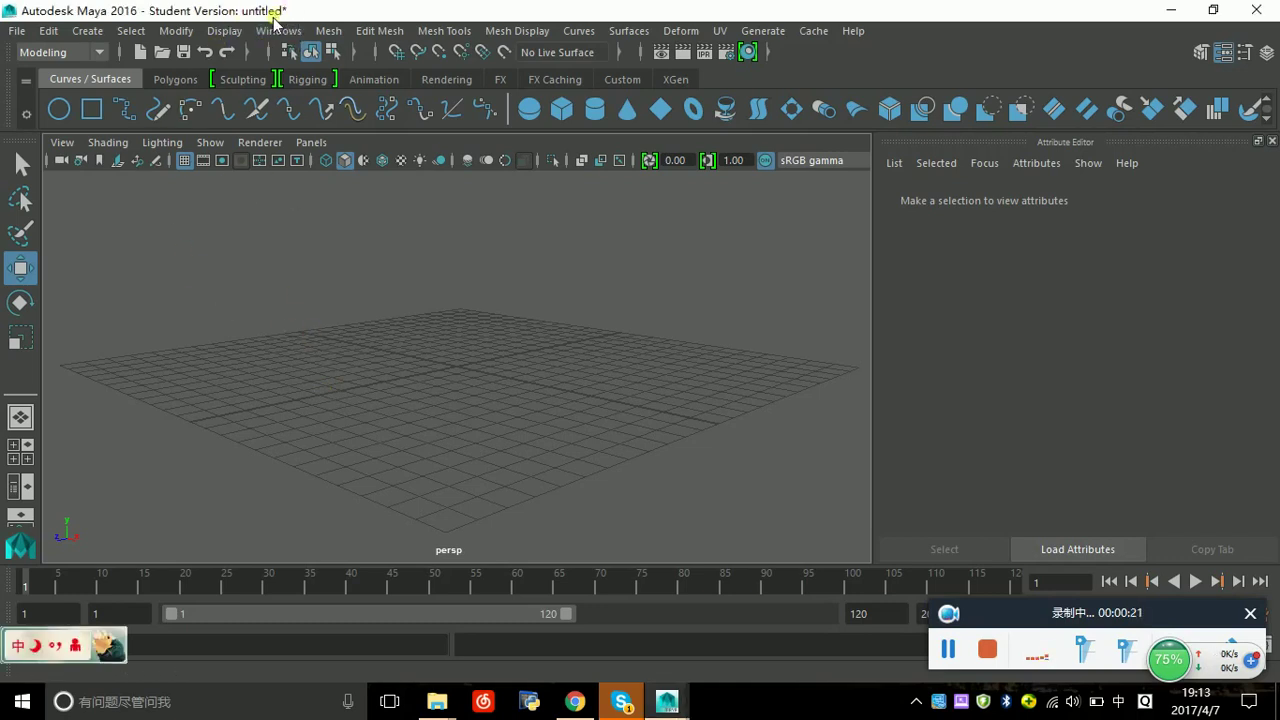
left_click(320, 211)
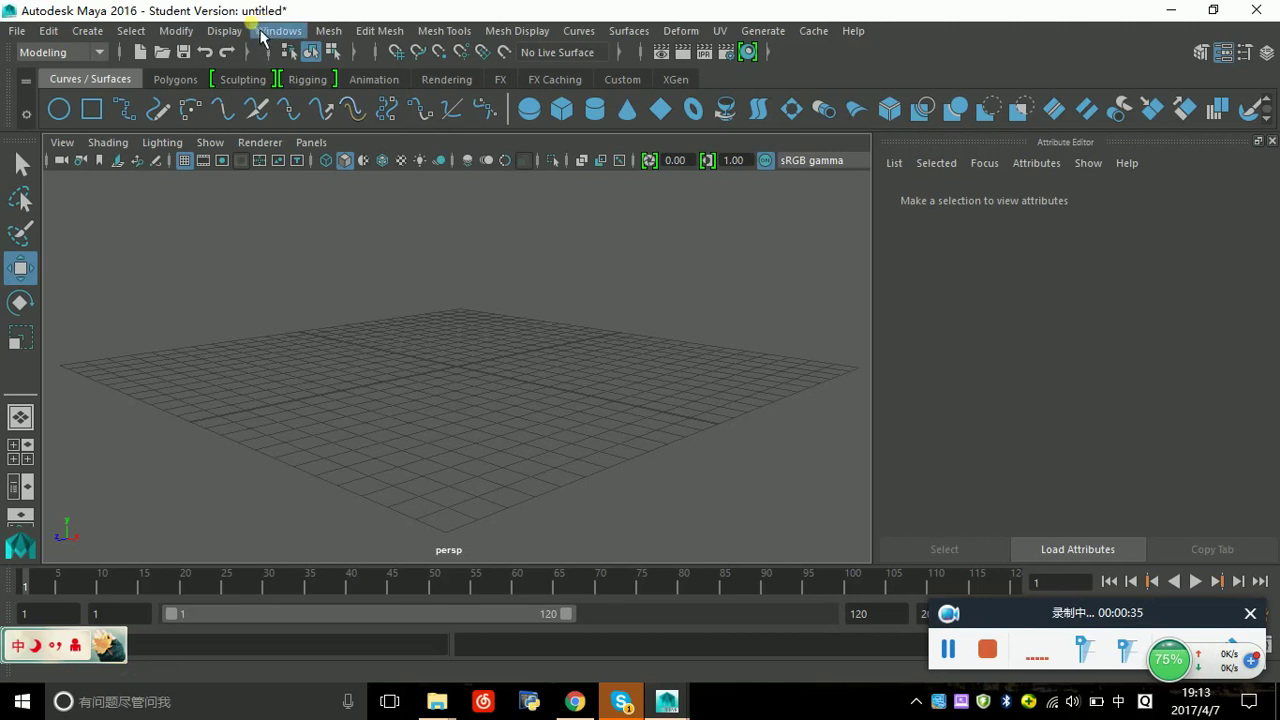
left_click(277, 240)
left_click(263, 15)
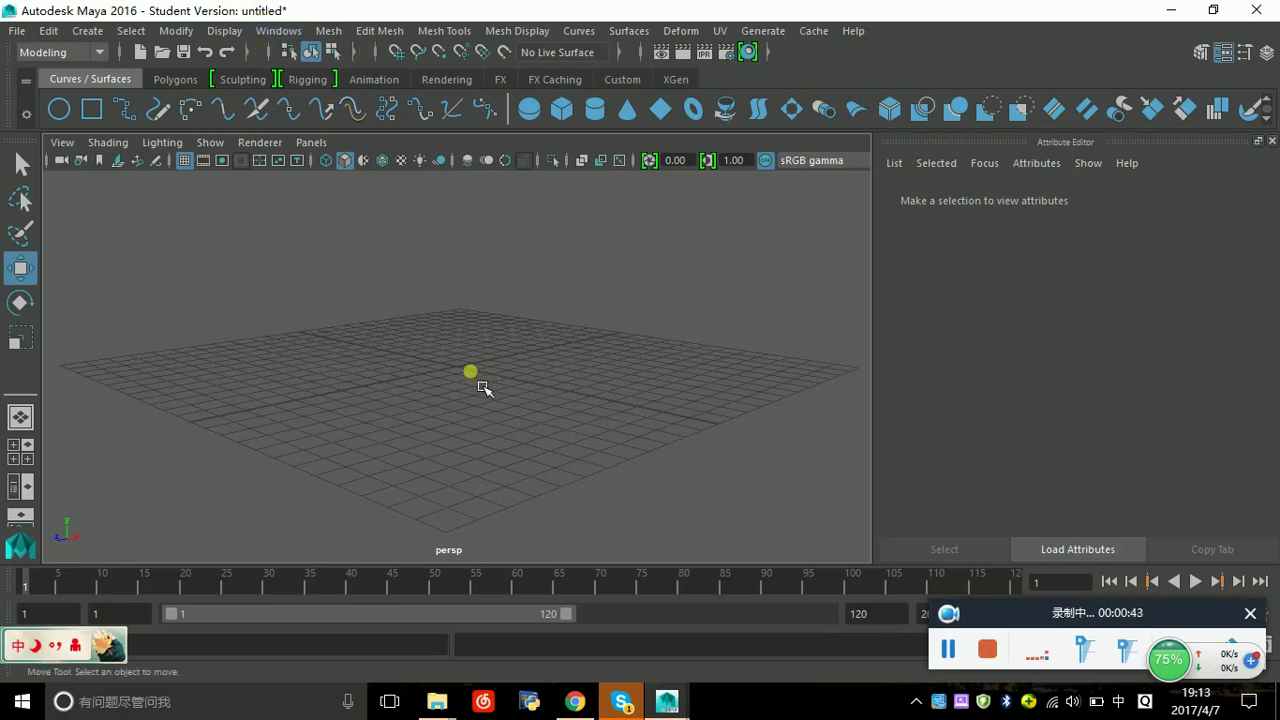
- Create a NURBS cylinder along the Z axis with radius 1, height 6, 18 sections and 1 span
scroll(468, 372, "up", 3)
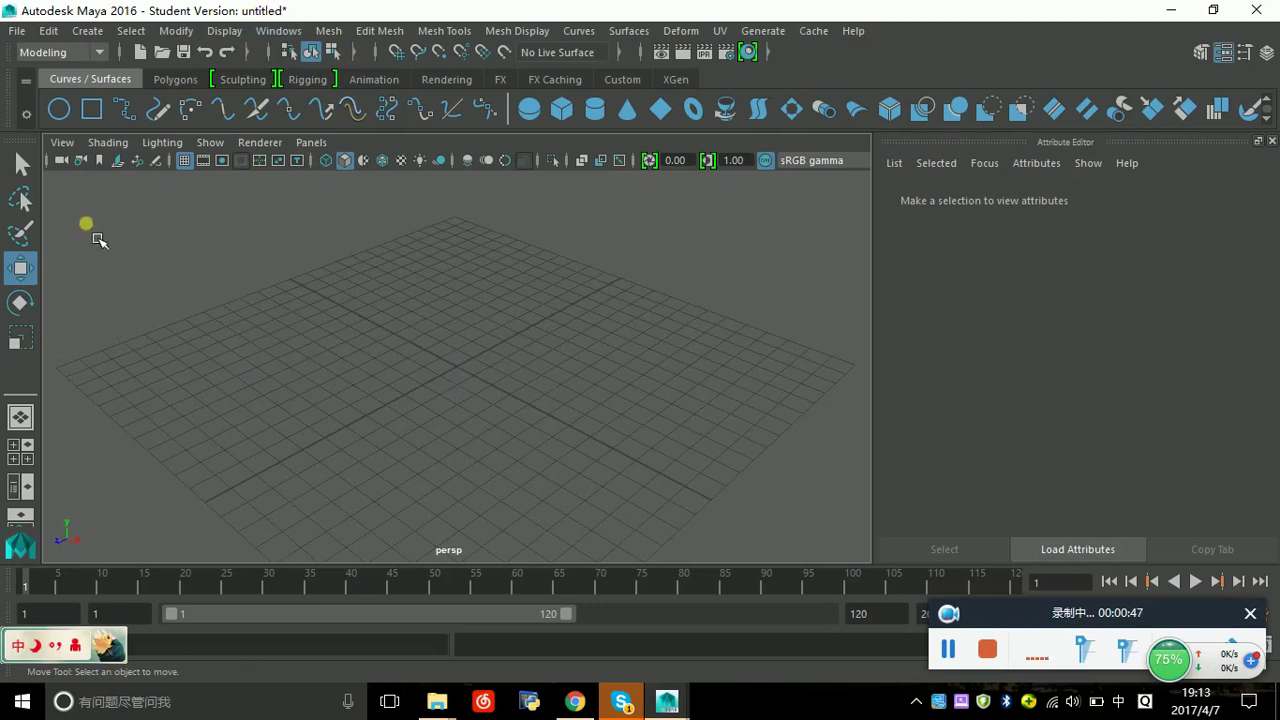
left_click(87, 31)
mouse_move(129, 78)
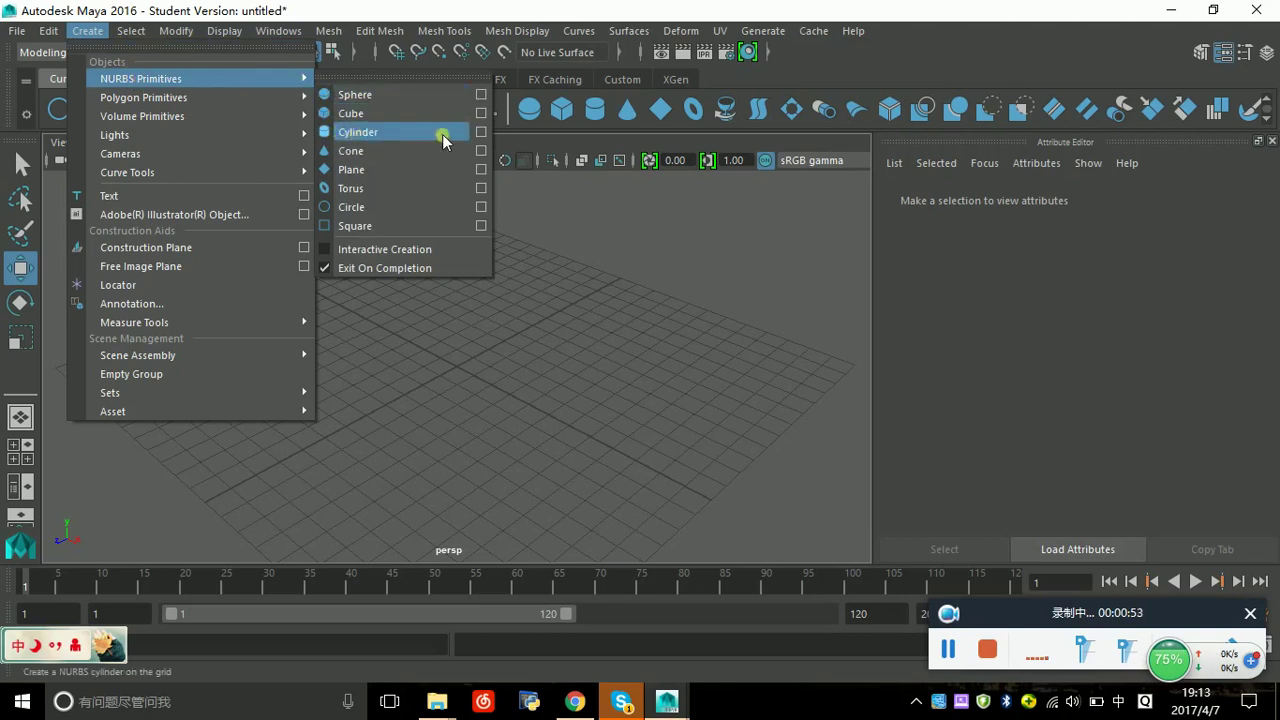
left_click(482, 135)
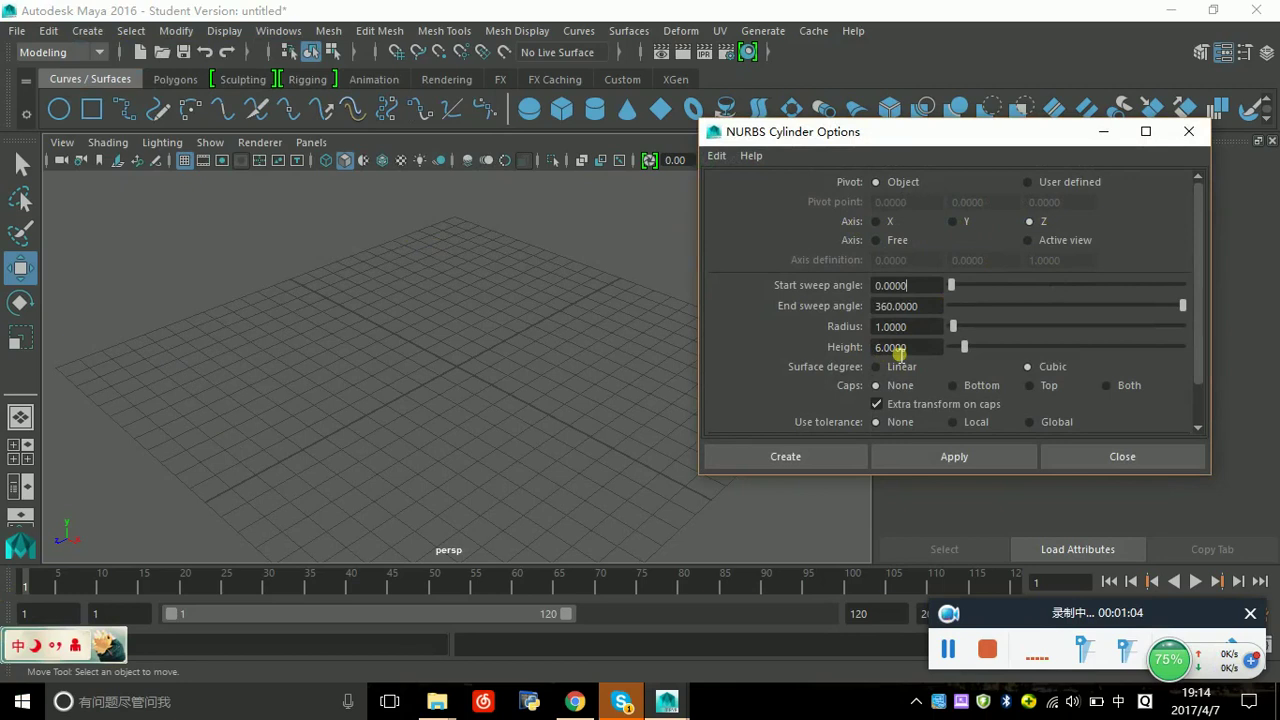
scroll(899, 352, "down", 2)
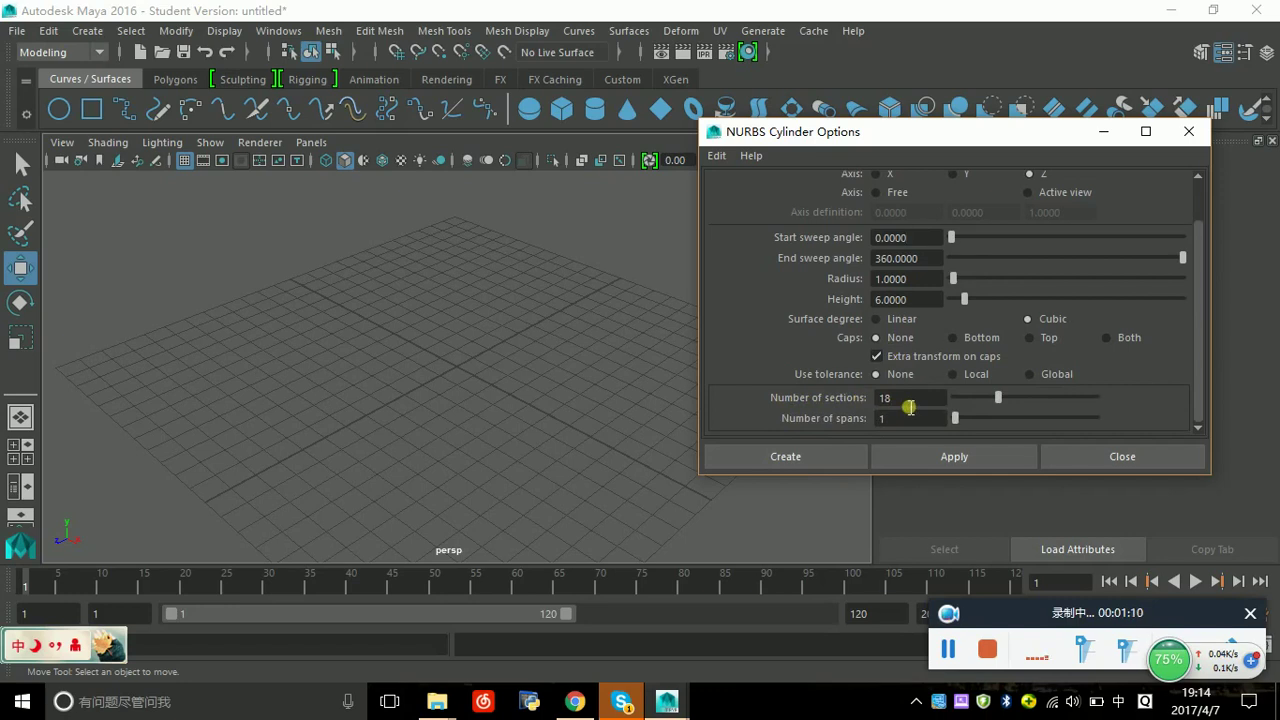
left_click(792, 460)
- Scale the cylinder longer along its Z axis and move it slightly off the grid's centre
left_click_drag(630, 465, 108, 446, "alt")
left_click(20, 338)
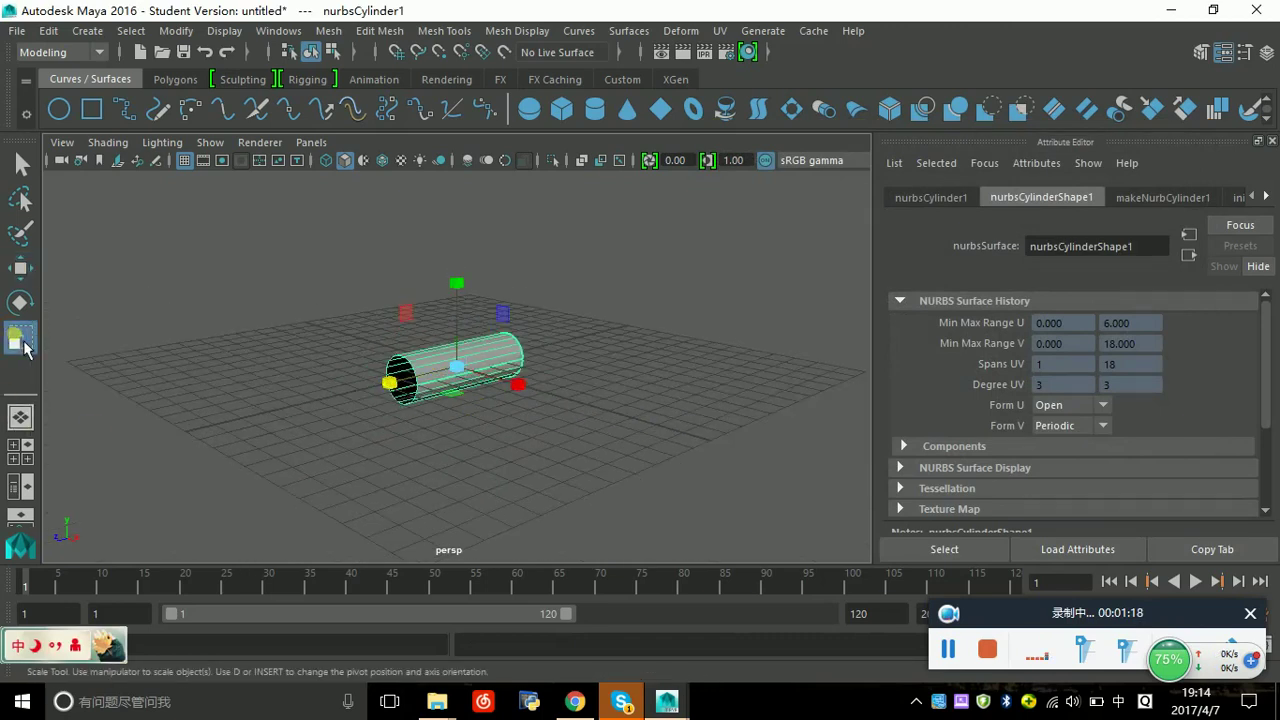
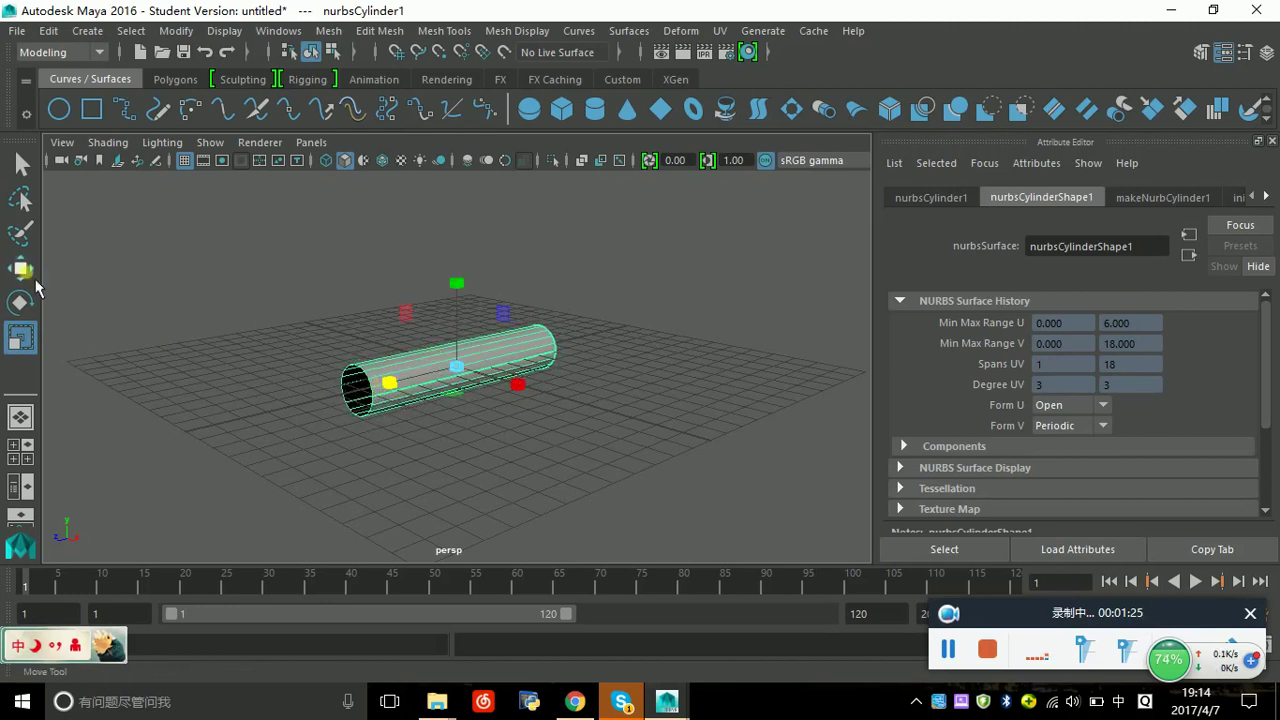
left_click_drag(480, 374, 513, 367)
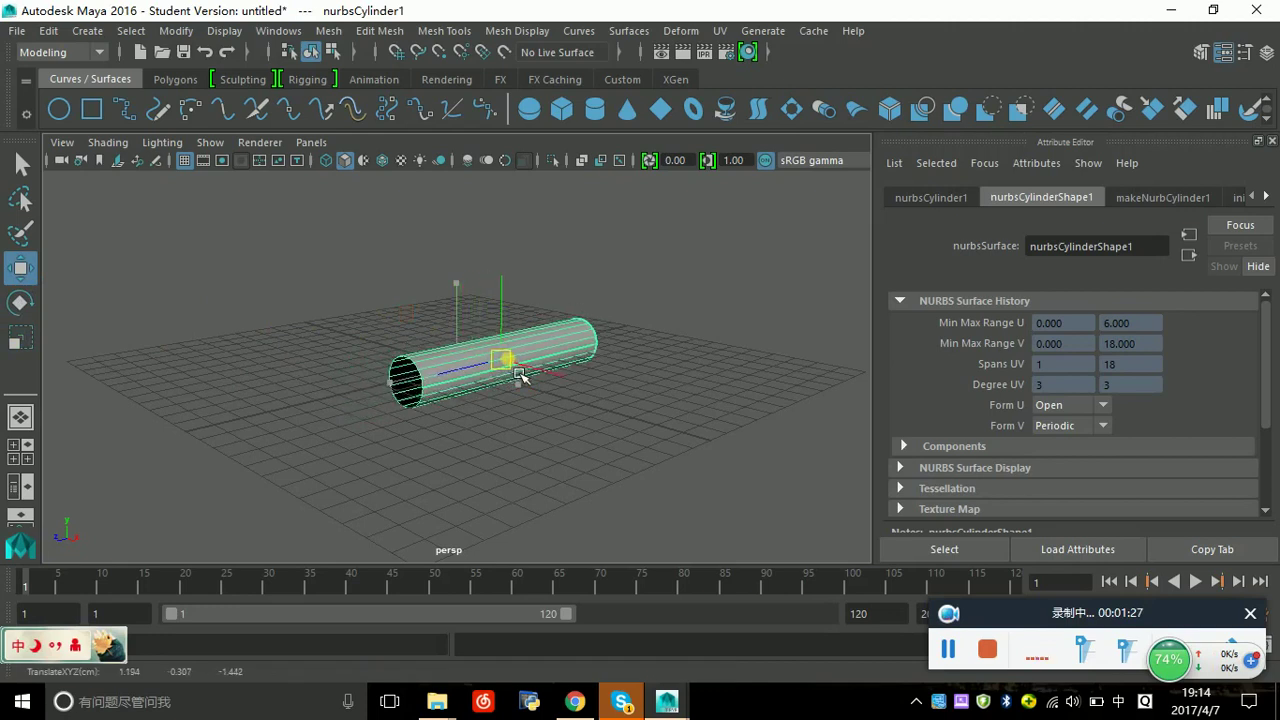
left_click_drag(430, 385, 455, 393)
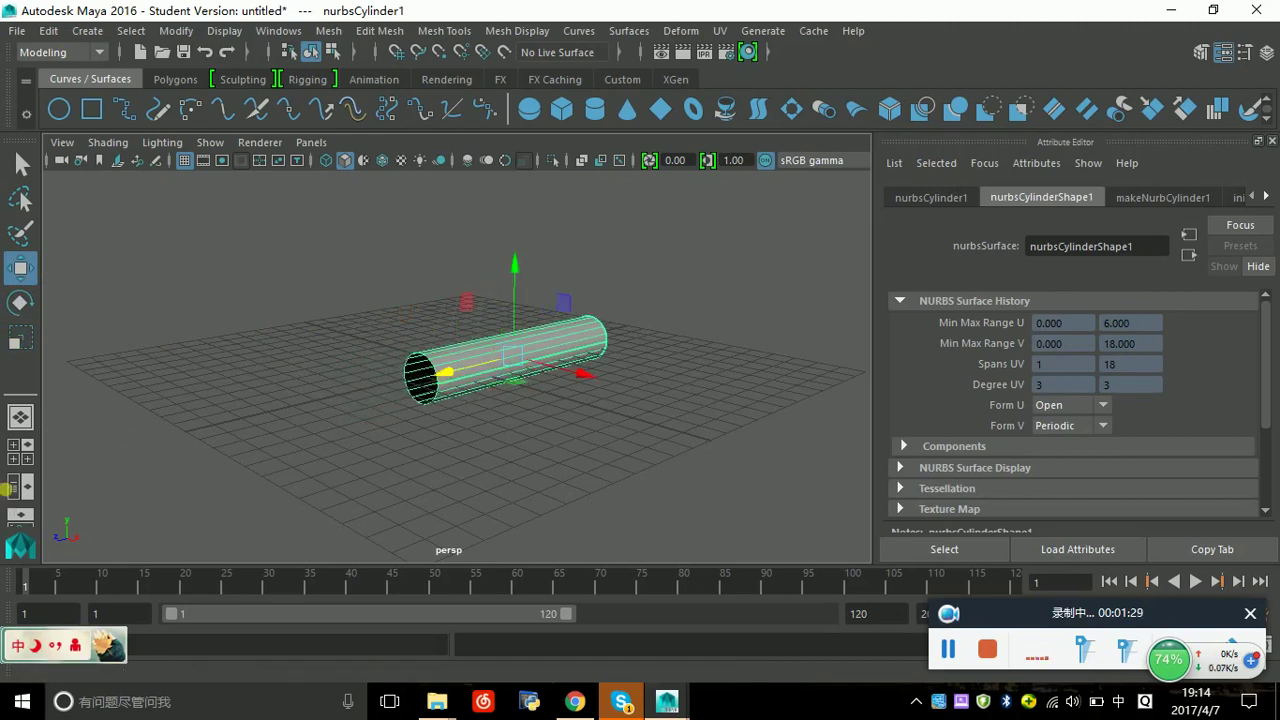
- Show the cylinder's circular end in a full-size front view and display its control vertices
left_click(28, 459)
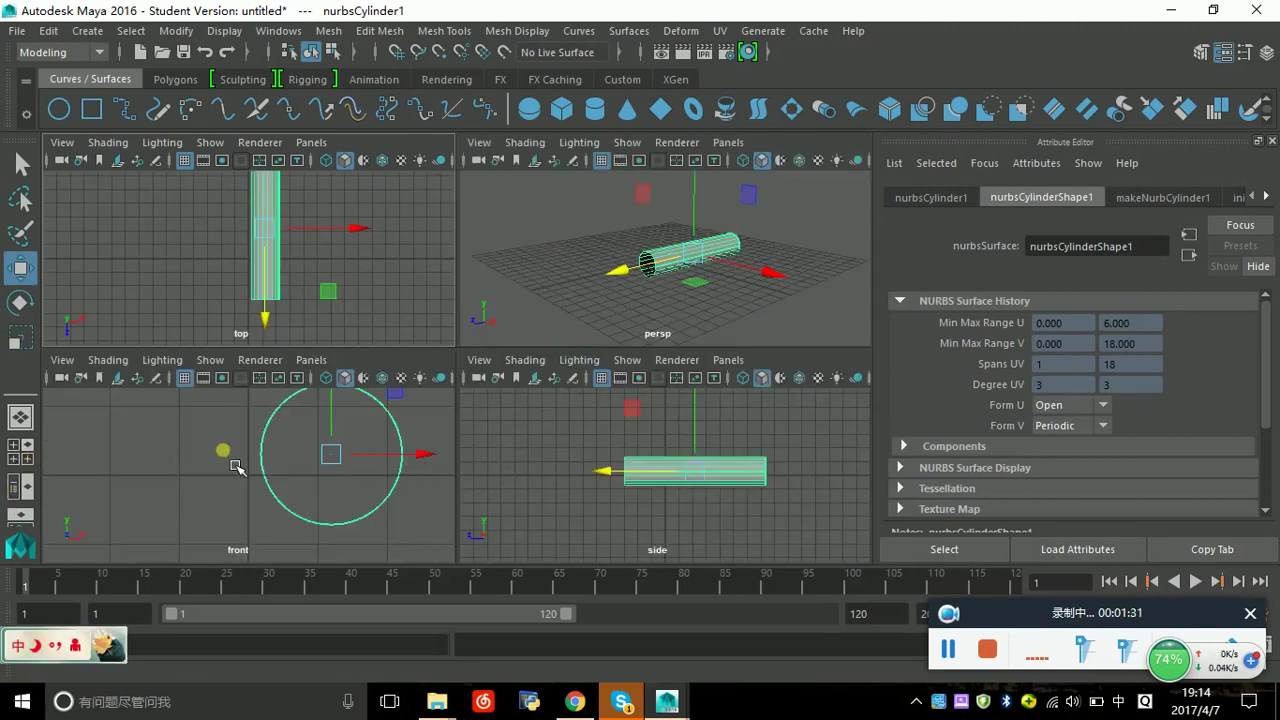
key("space")
scroll(236, 467, "down", 5)
scroll(240, 467, "up", 3)
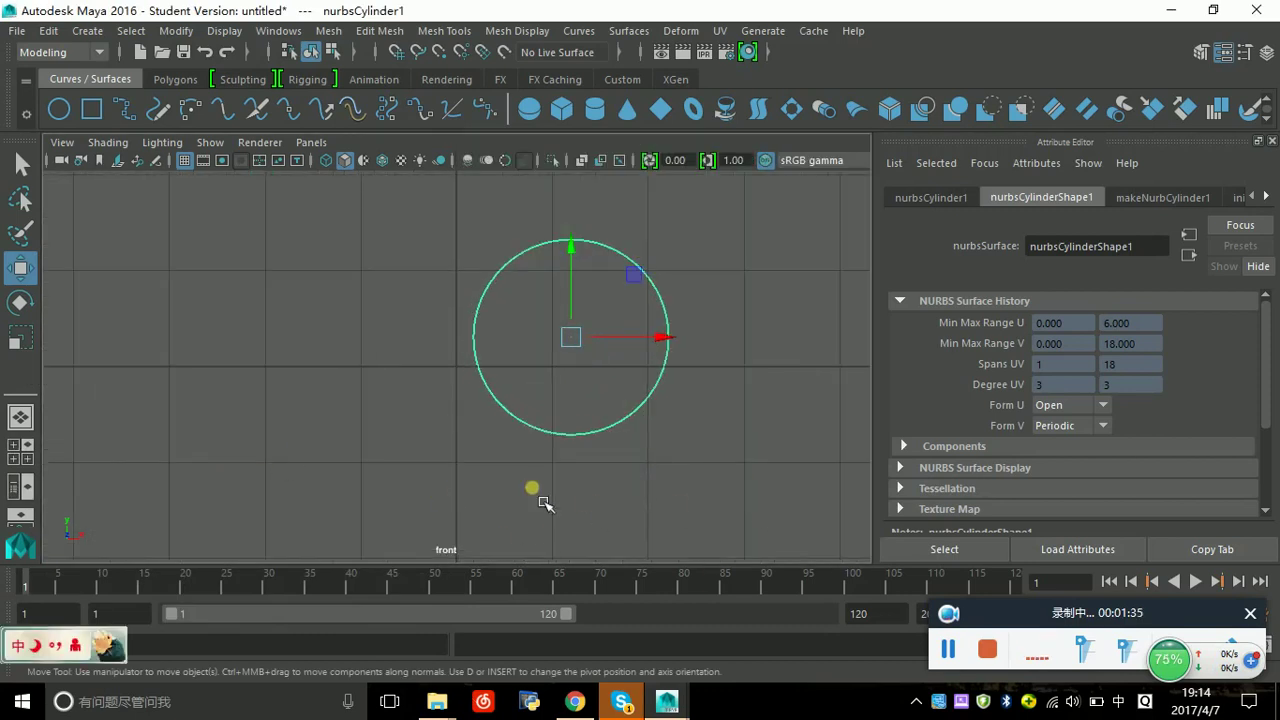
scroll(440, 328, "up", 1)
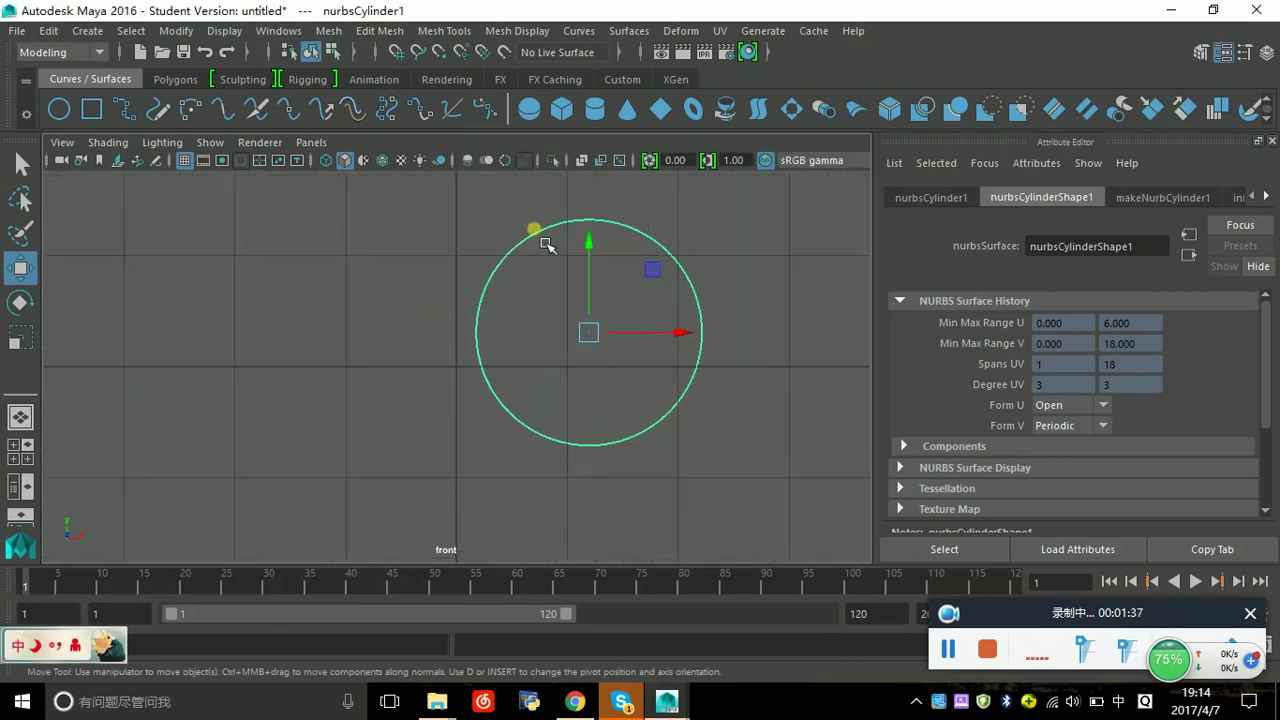
right_click(546, 249)
right_click_drag(537, 247, 407, 238)
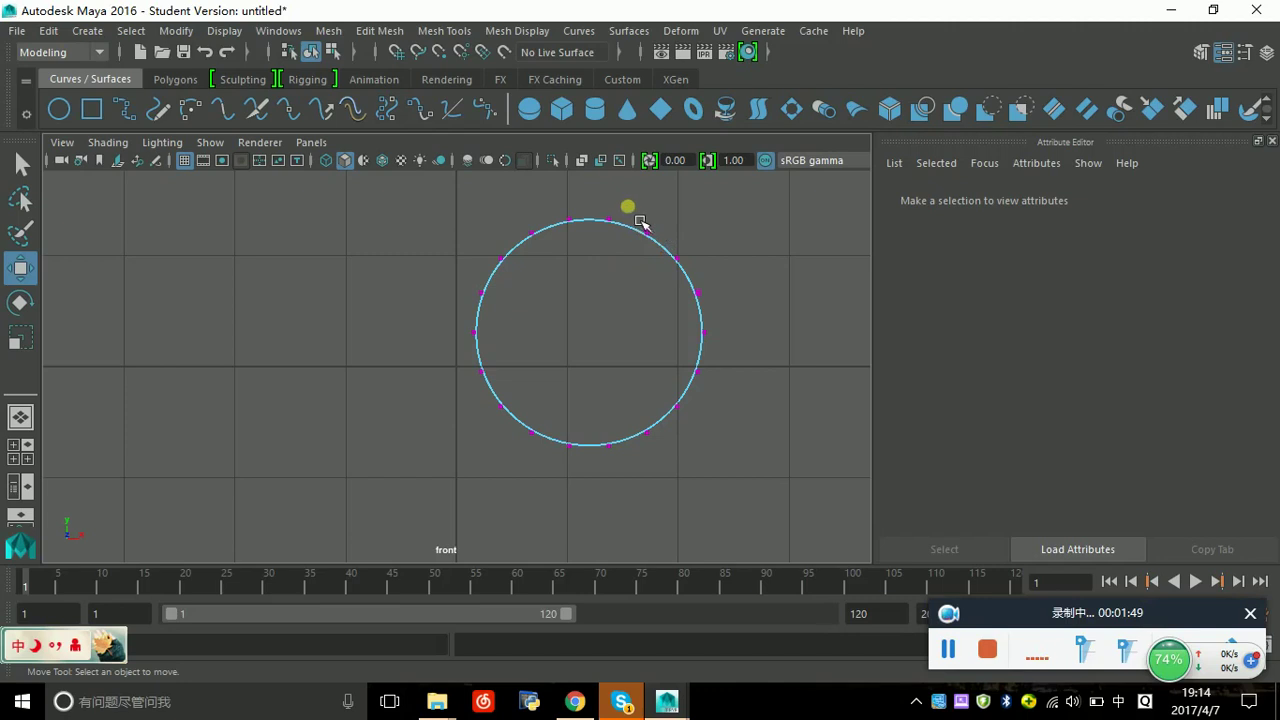
- Select every third control vertex around the circle and rotate them counterclockwise about Z until they nearly meet the neighbouring vertices
left_click_drag(643, 224, 672, 274, "alt")
left_click_drag(688, 321, 716, 345, "shift")
left_click_drag(635, 416, 648, 455, "shift")
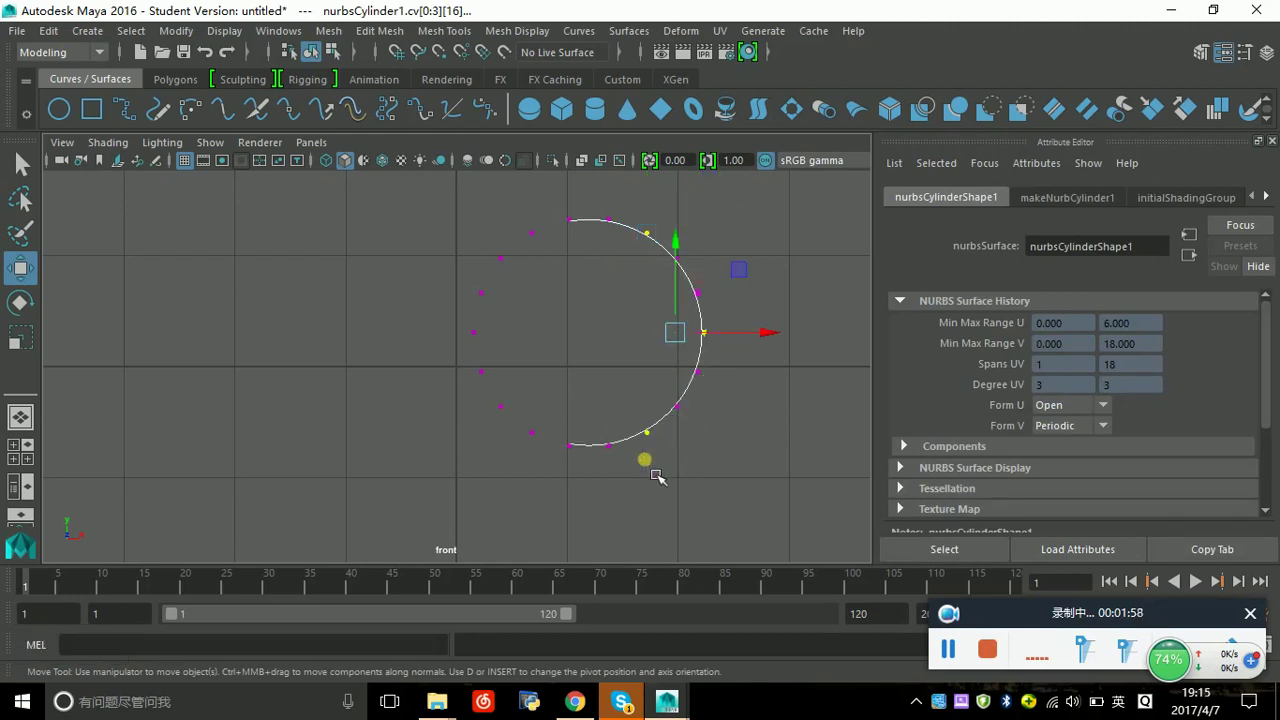
left_click_drag(511, 418, 563, 451, "shift")
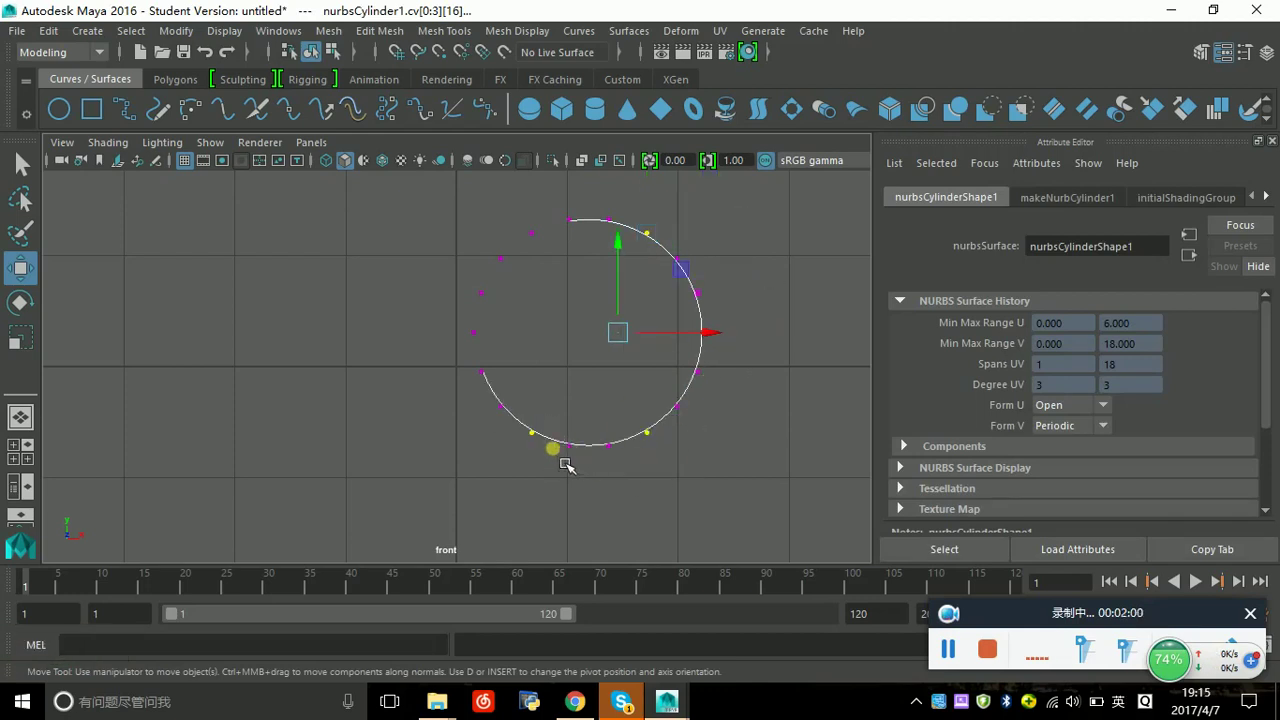
left_click_drag(464, 334, 492, 354, "shift")
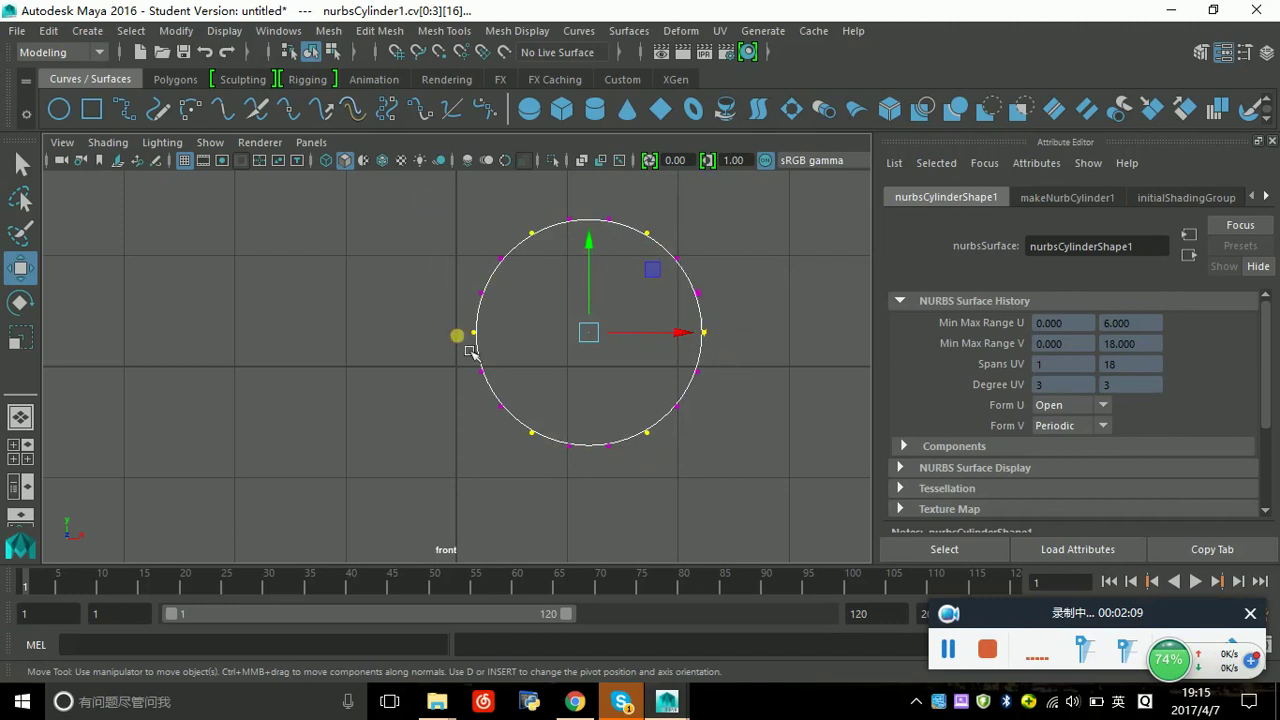
left_click(21, 302)
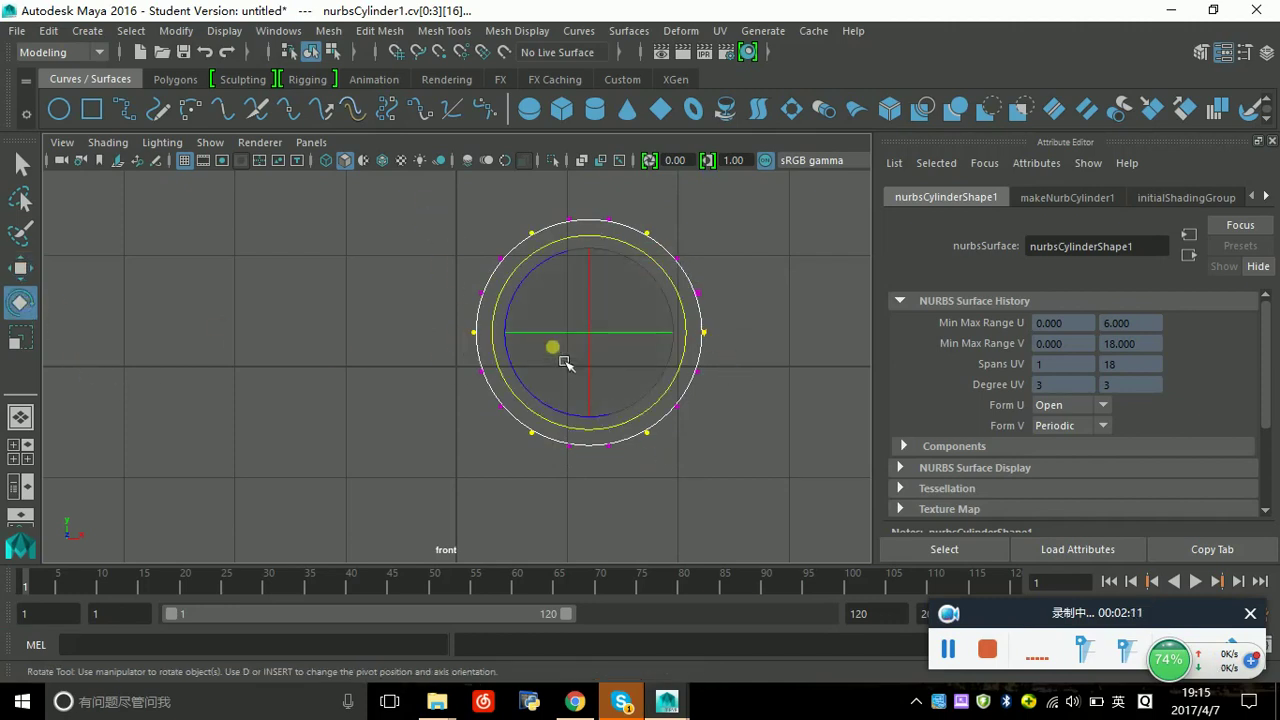
left_click_drag(521, 367, 536, 396)
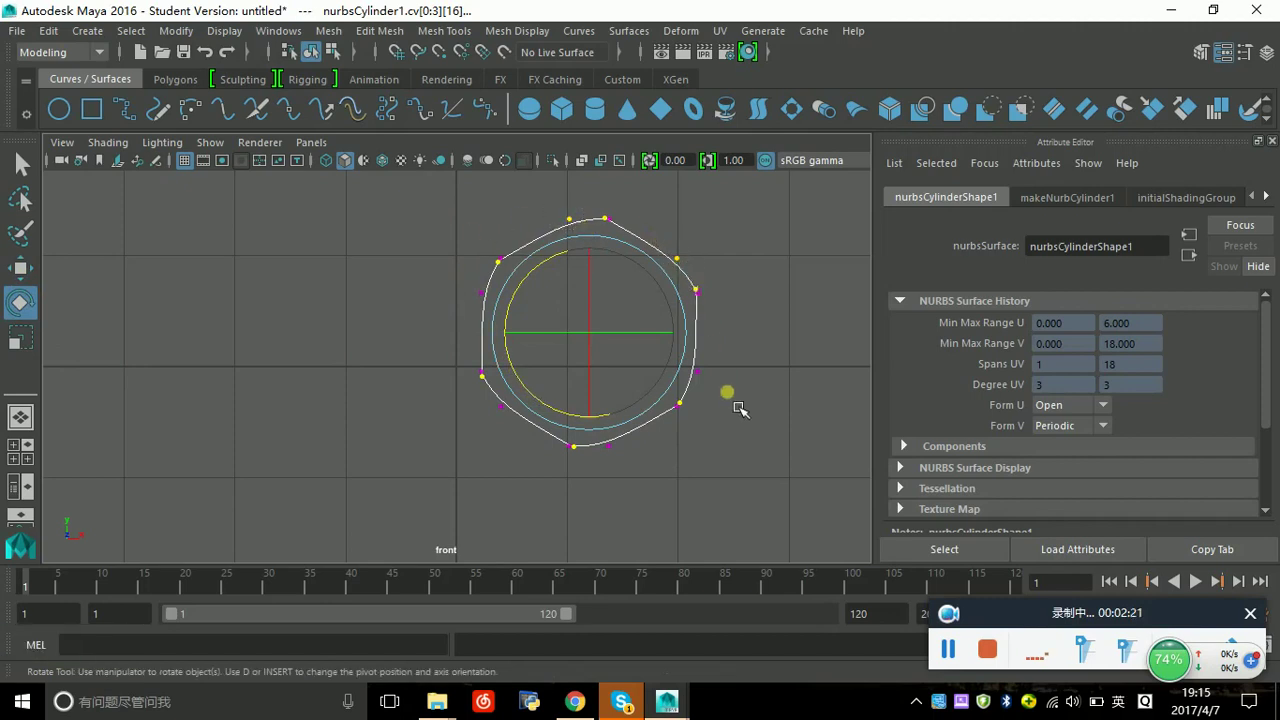
- Select the six isolated control vertices between the pairs and rotate them clockwise onto the pairs to form a hexagonal profile
left_click_drag(740, 384, 700, 376)
left_click_drag(632, 462, 603, 432)
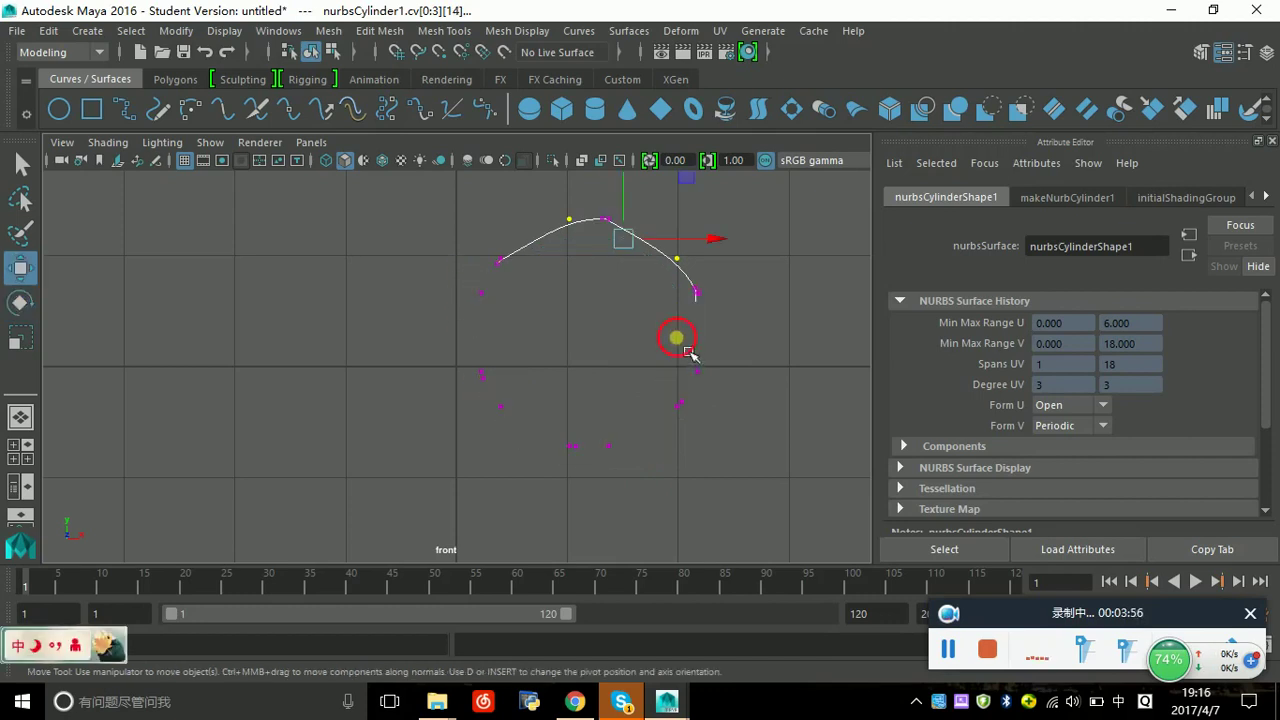
left_click_drag(688, 352, 728, 394, "shift")
left_click_drag(596, 418, 630, 490, "shift")
left_click_drag(490, 410, 531, 429, "shift")
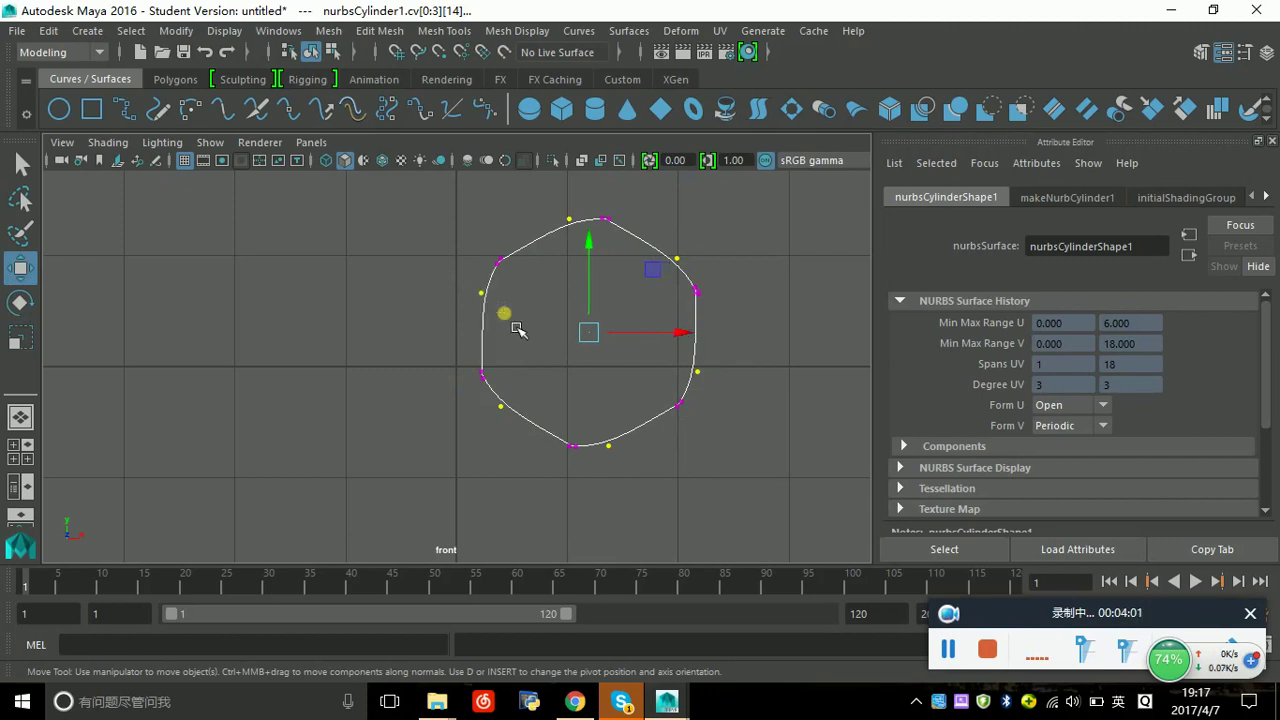
left_click(30, 300)
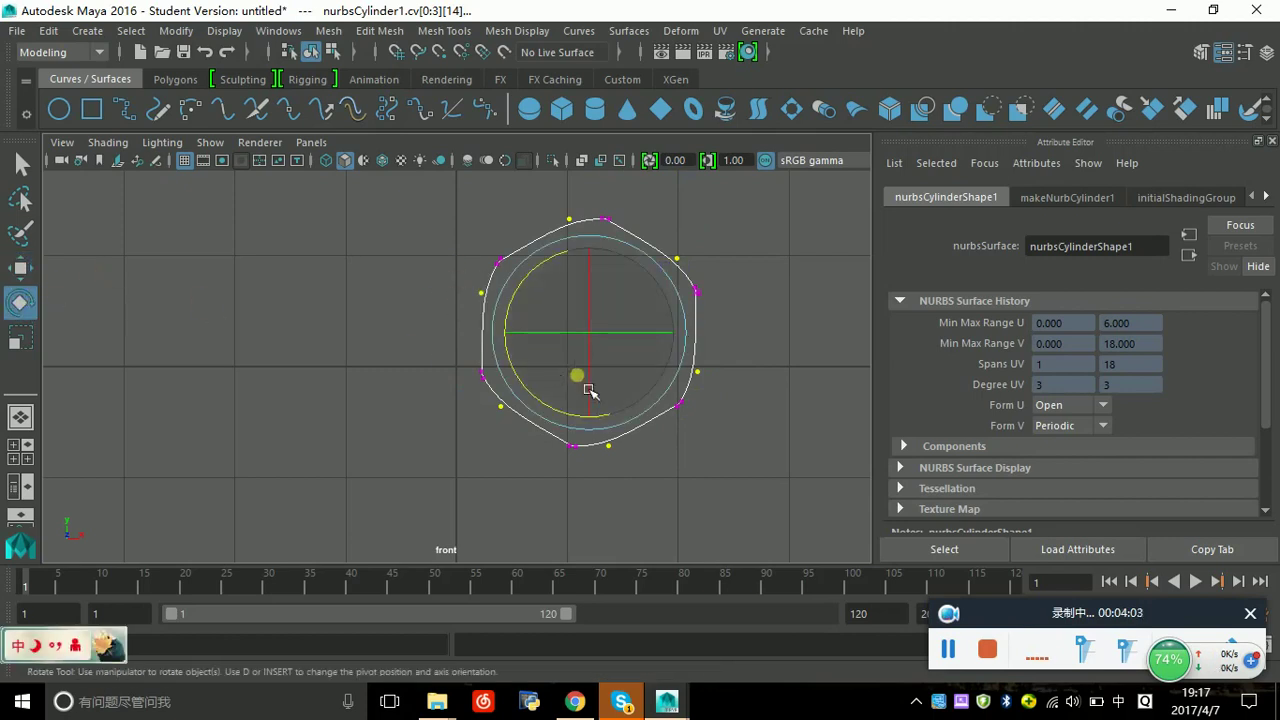
left_click_drag(537, 402, 530, 388)
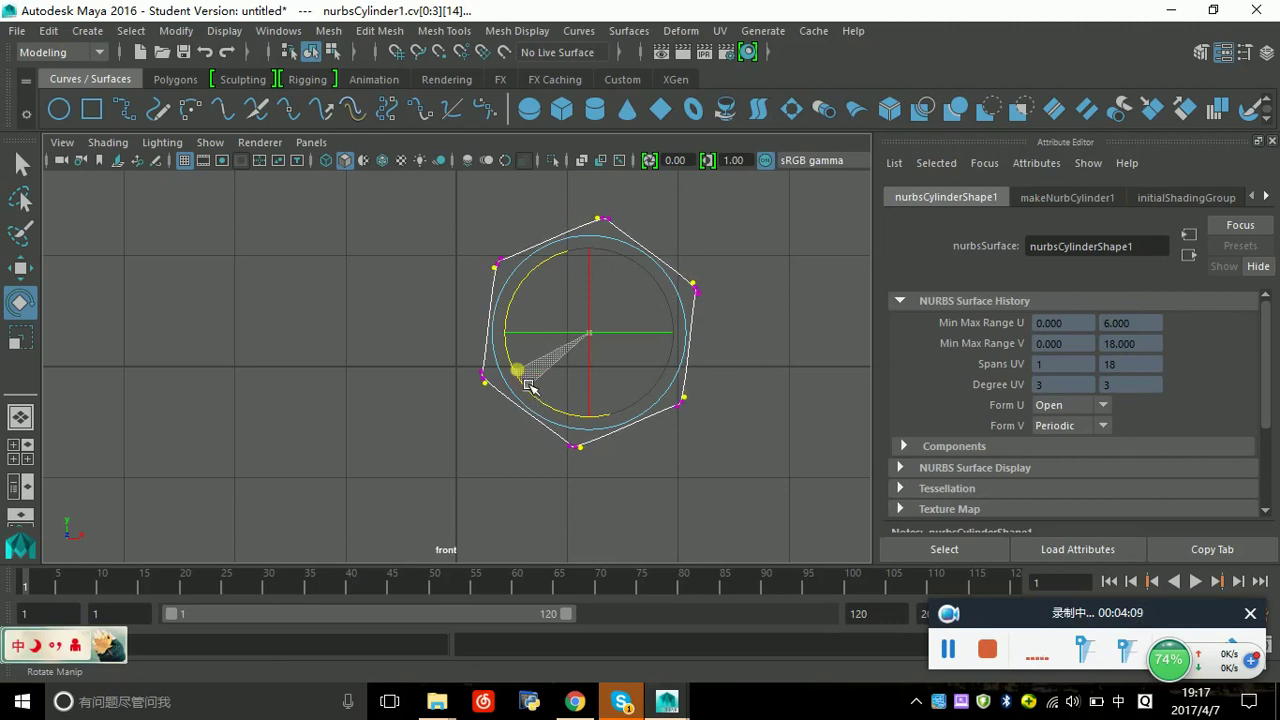
left_click_drag(530, 386, 528, 384)
left_click_drag(527, 385, 528, 387)
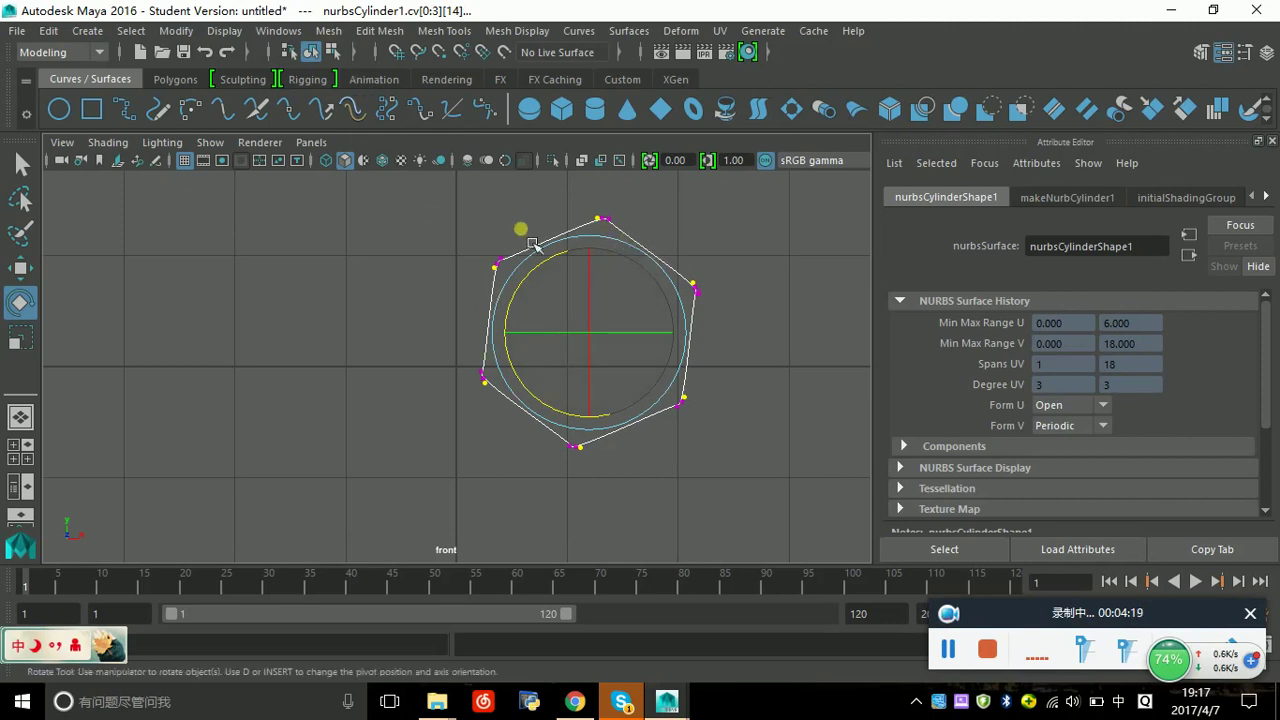
- Return to the perspective view, clear the vertex selection and examine the hexagonal bar's edges and open end
left_click(20, 416)
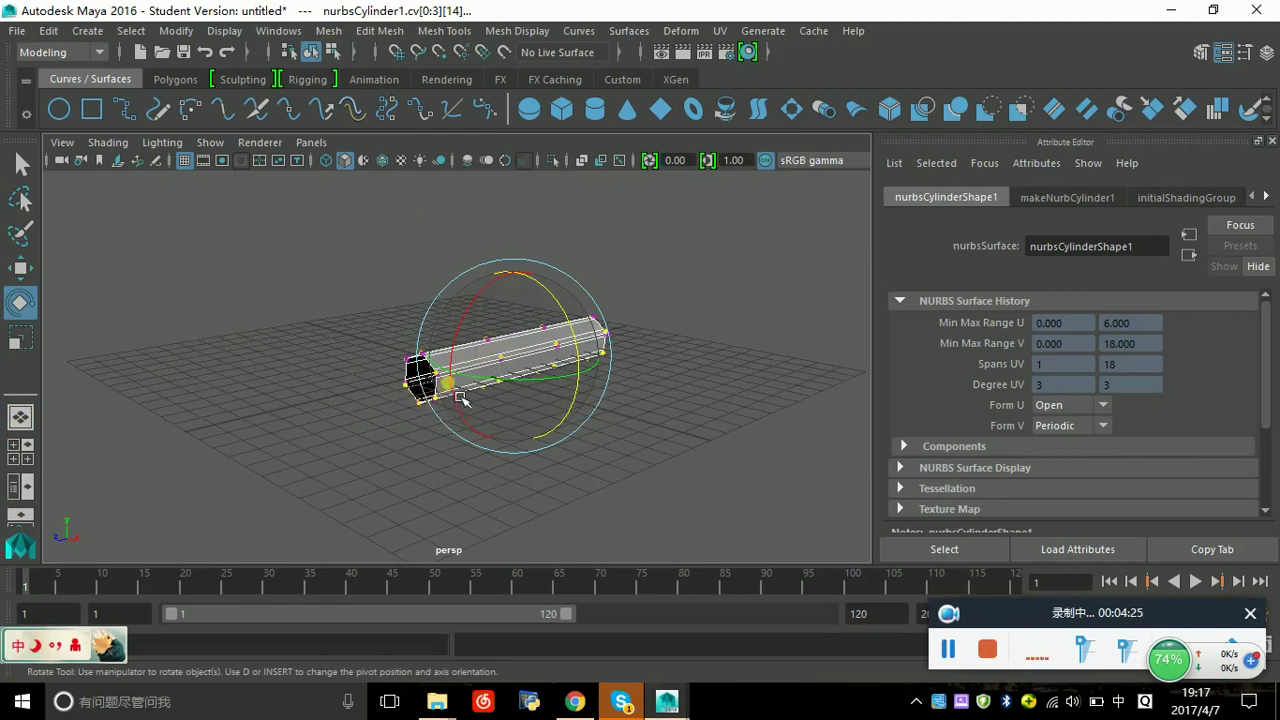
right_click_drag(457, 392, 548, 200)
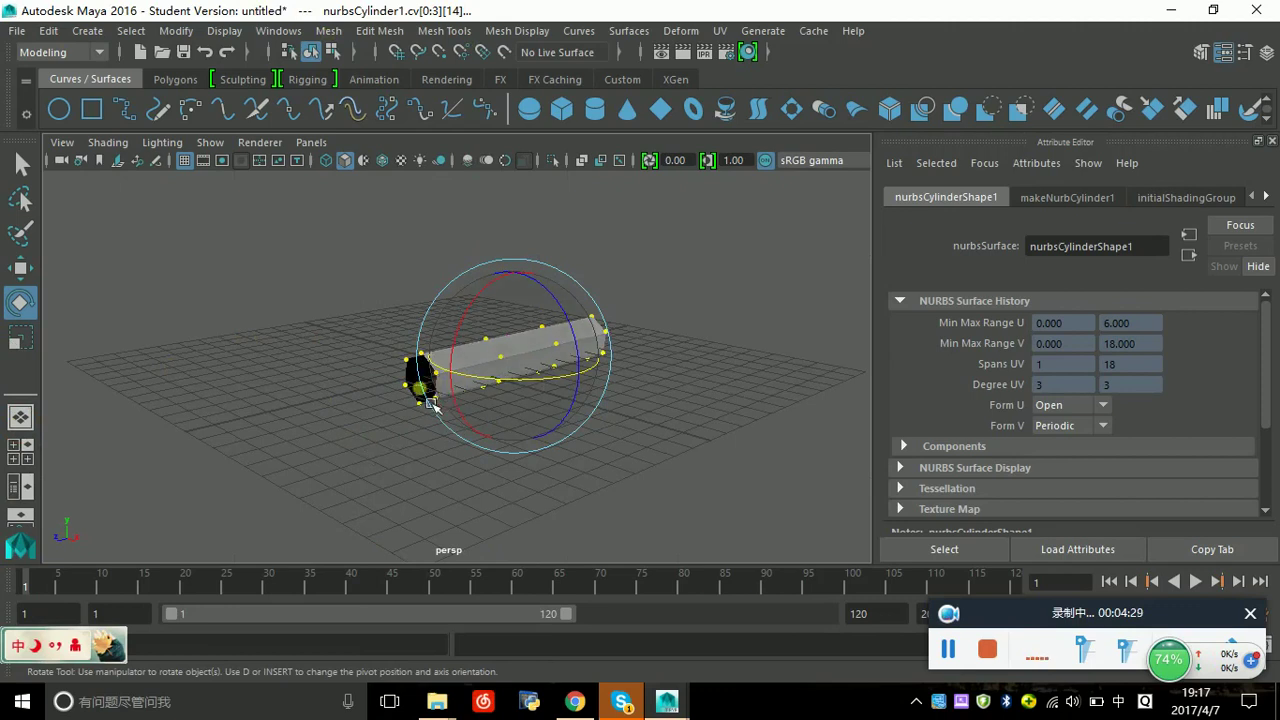
left_click(369, 427)
left_click(478, 386)
left_click(391, 463)
scroll(391, 463, "up", 8)
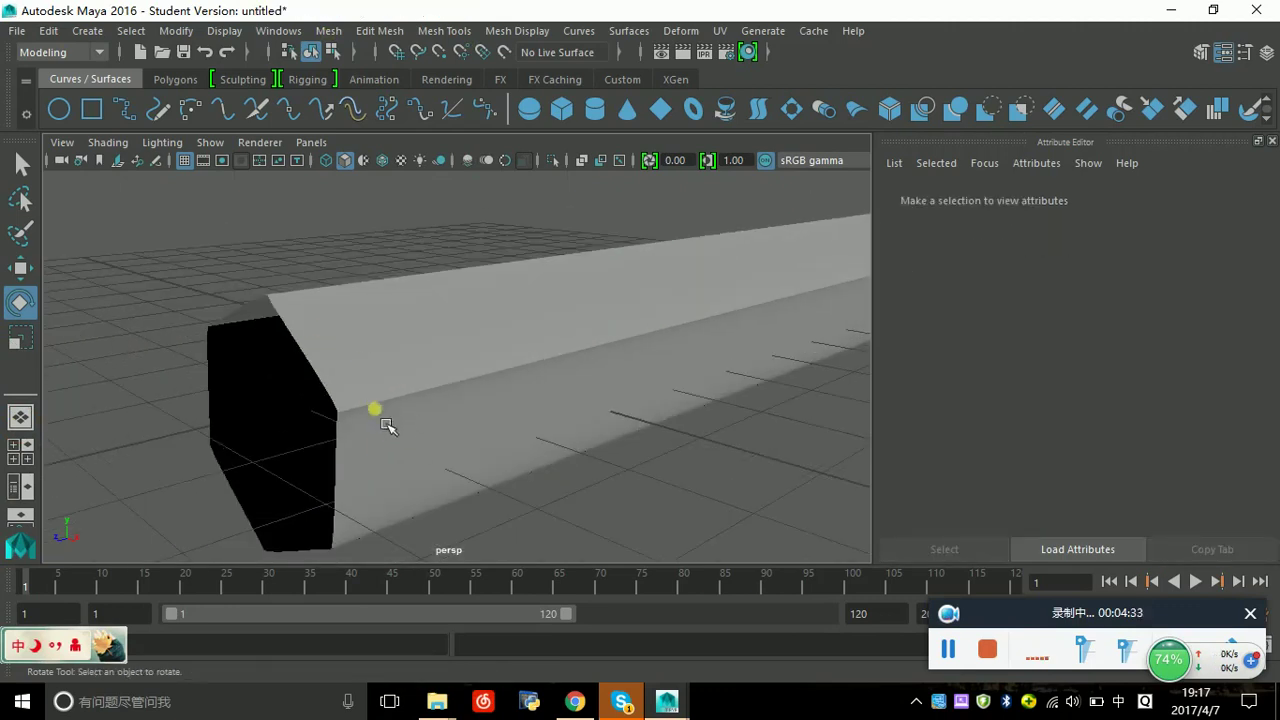
left_click_drag(566, 520, 514, 511, "alt")
scroll(529, 480, "down", 5)
scroll(529, 480, "up", 8)
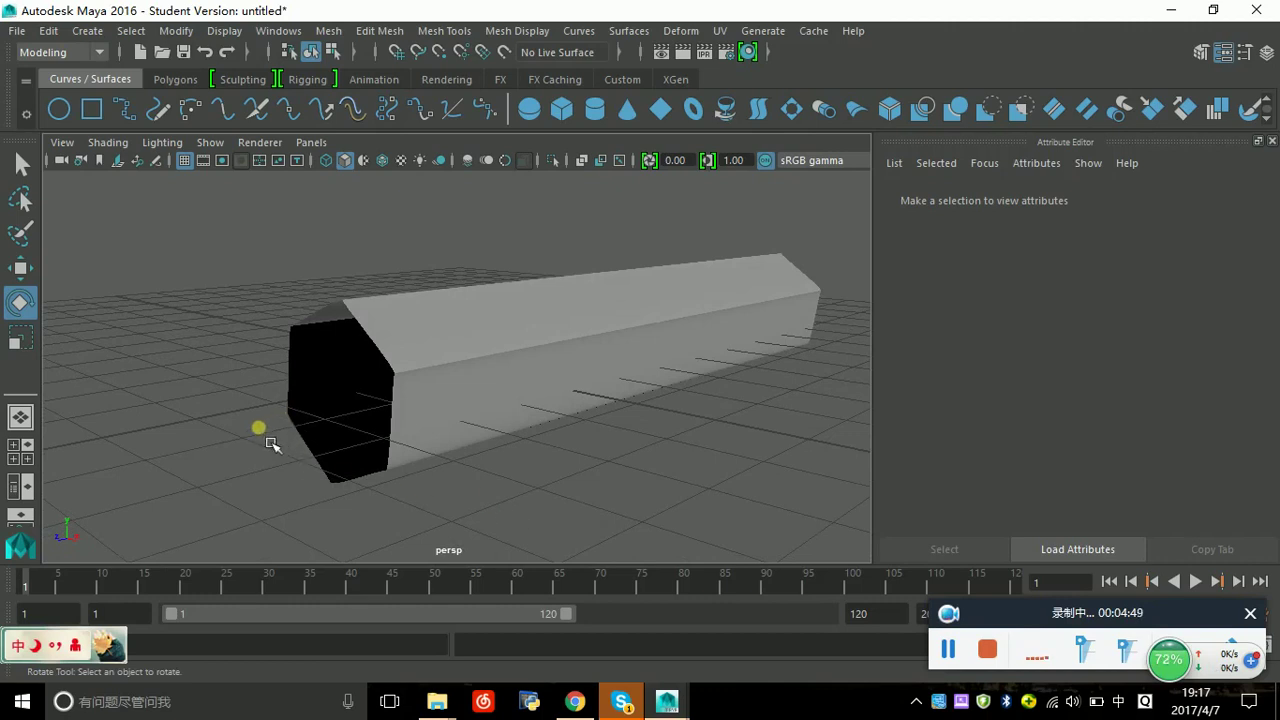
scroll(262, 446, "down", 3)
left_click_drag(565, 480, 480, 423, "alt")
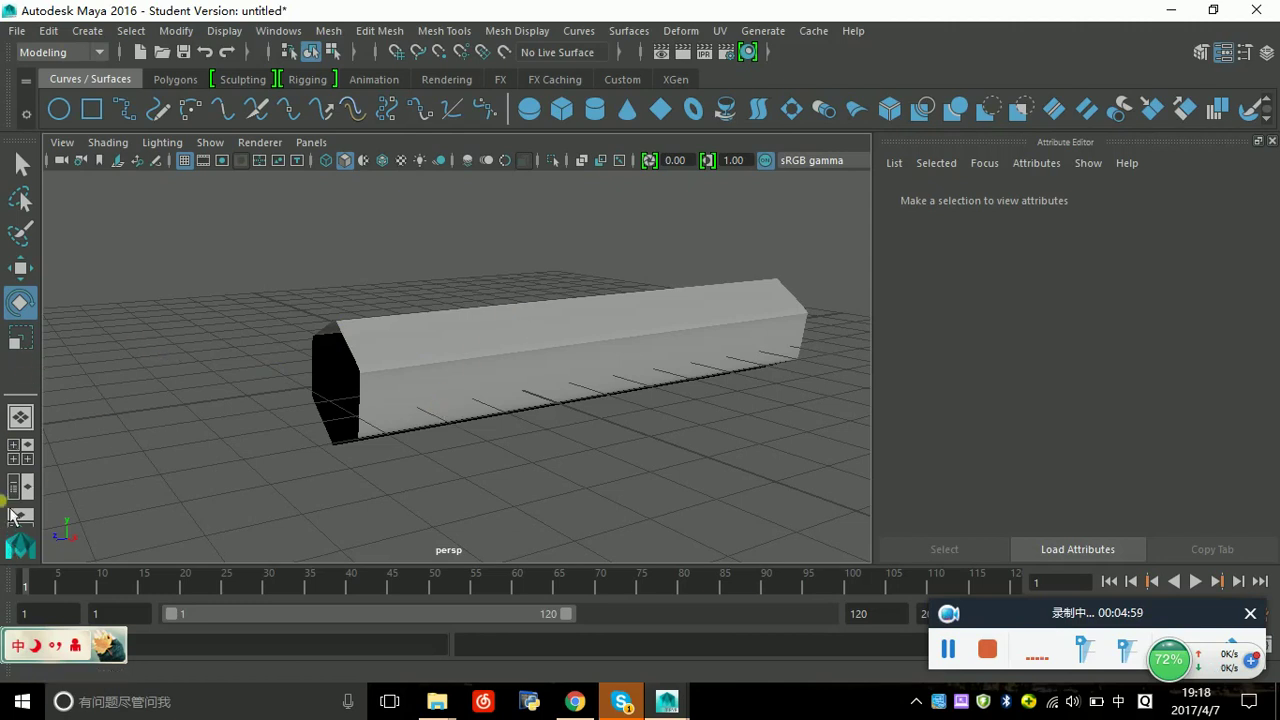
- Create a NURBS cone in the full-size side view with axis Z, radius 1.2, height 3, 8 sections and 6 spans
left_click(35, 455)
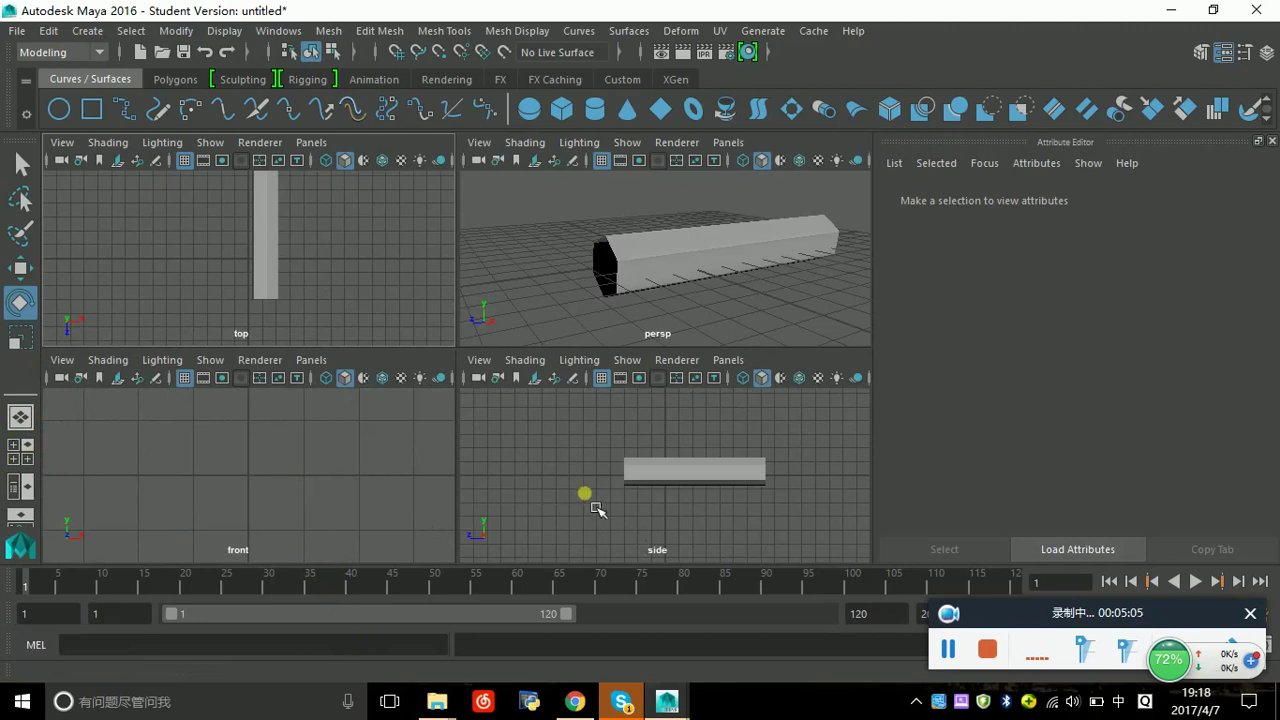
key("space")
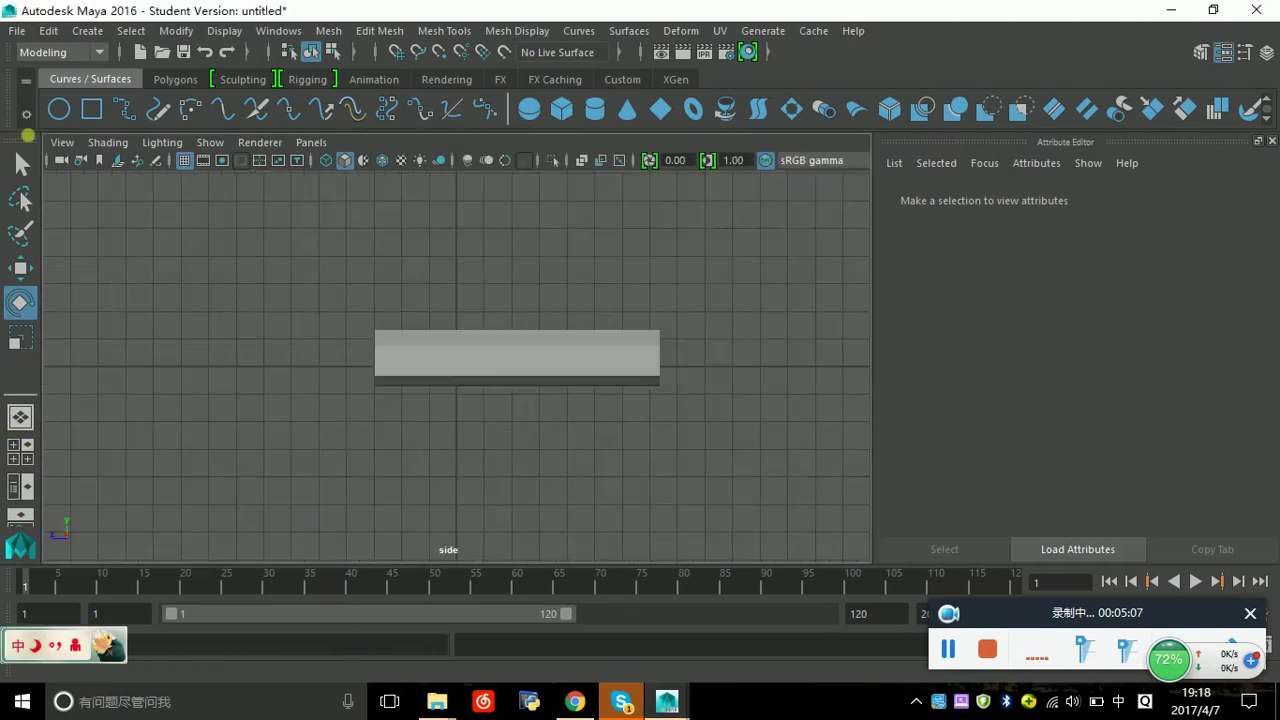
left_click(88, 31)
mouse_move(124, 80)
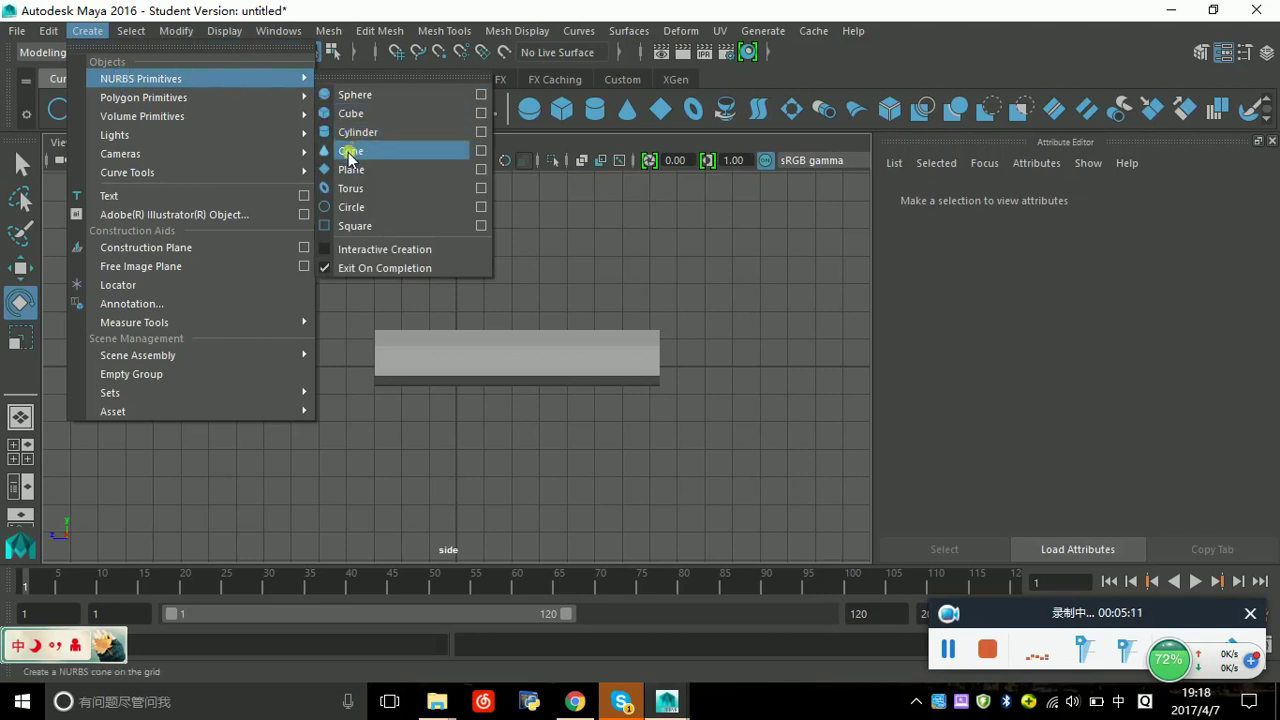
left_click(481, 151)
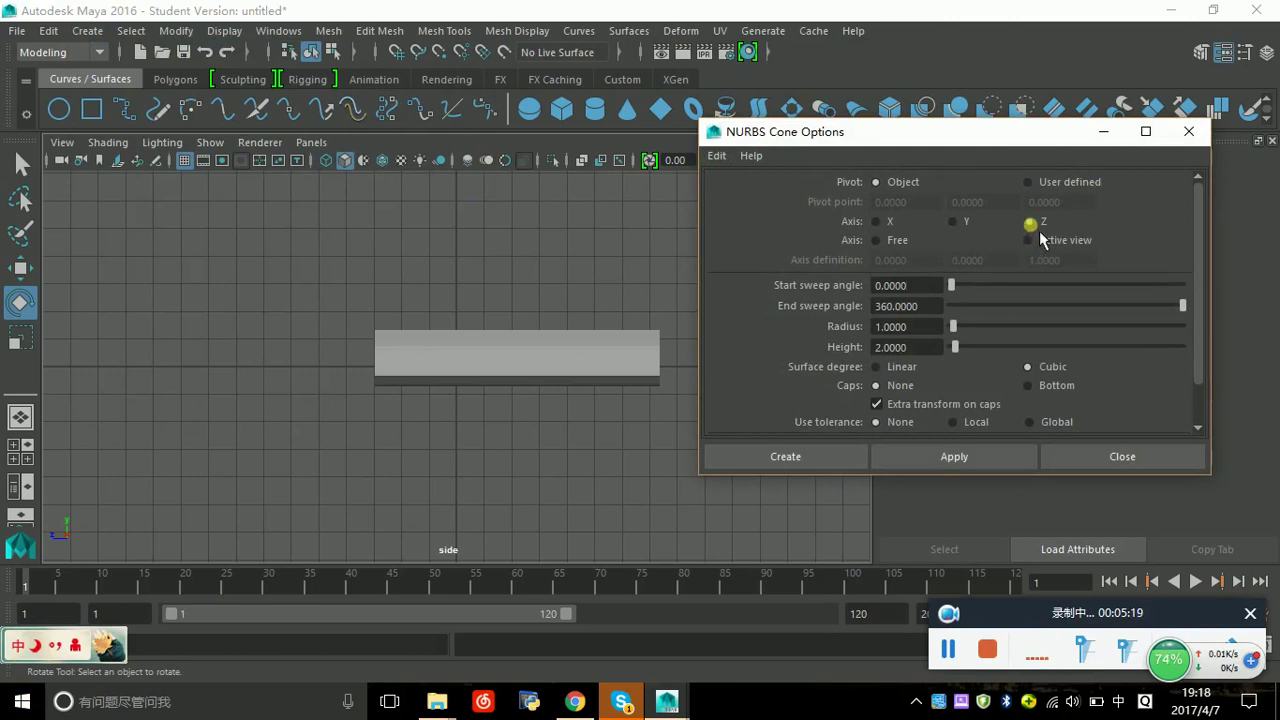
key("Tab")
key("Tab")
key("Tab")
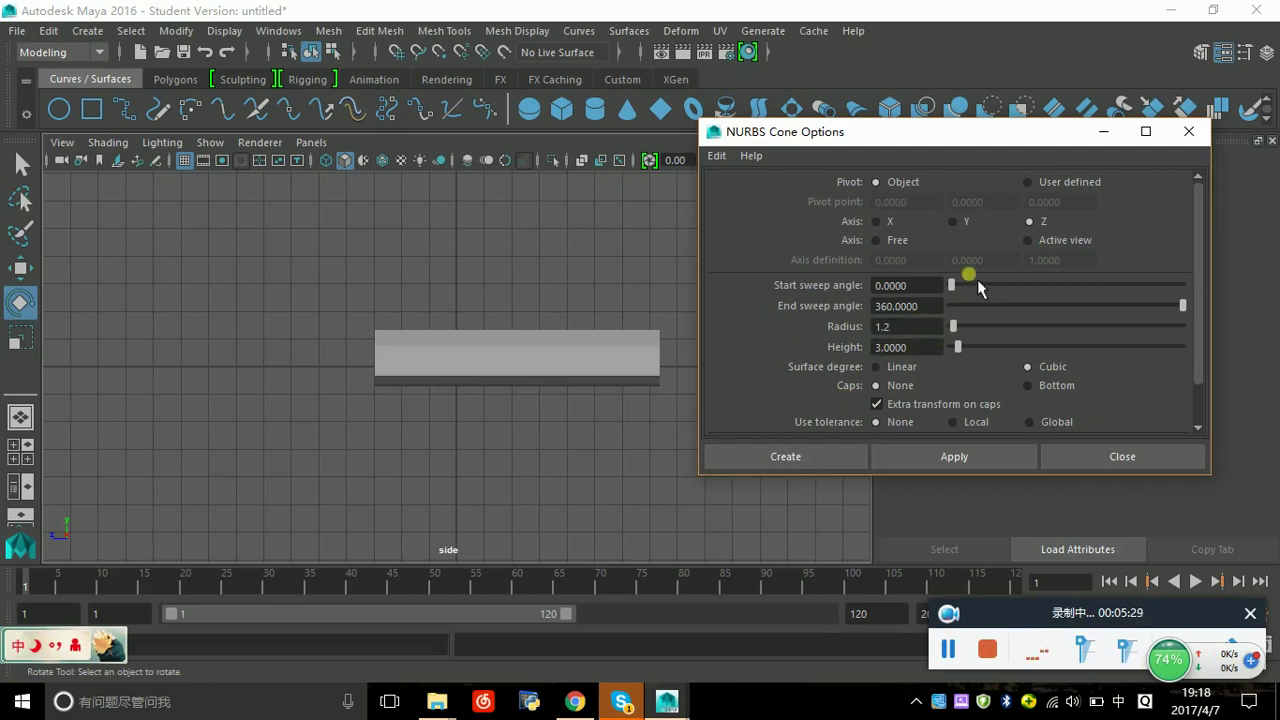
scroll(978, 288, "down", 2)
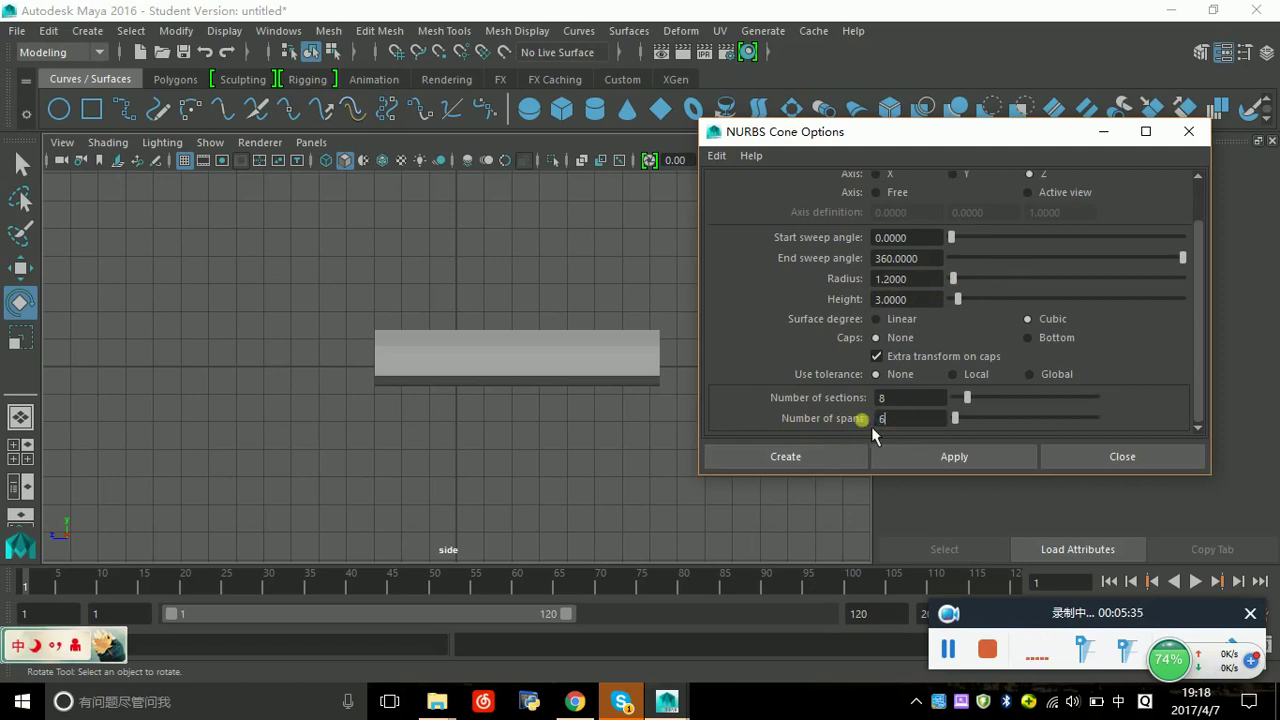
left_click(835, 460)
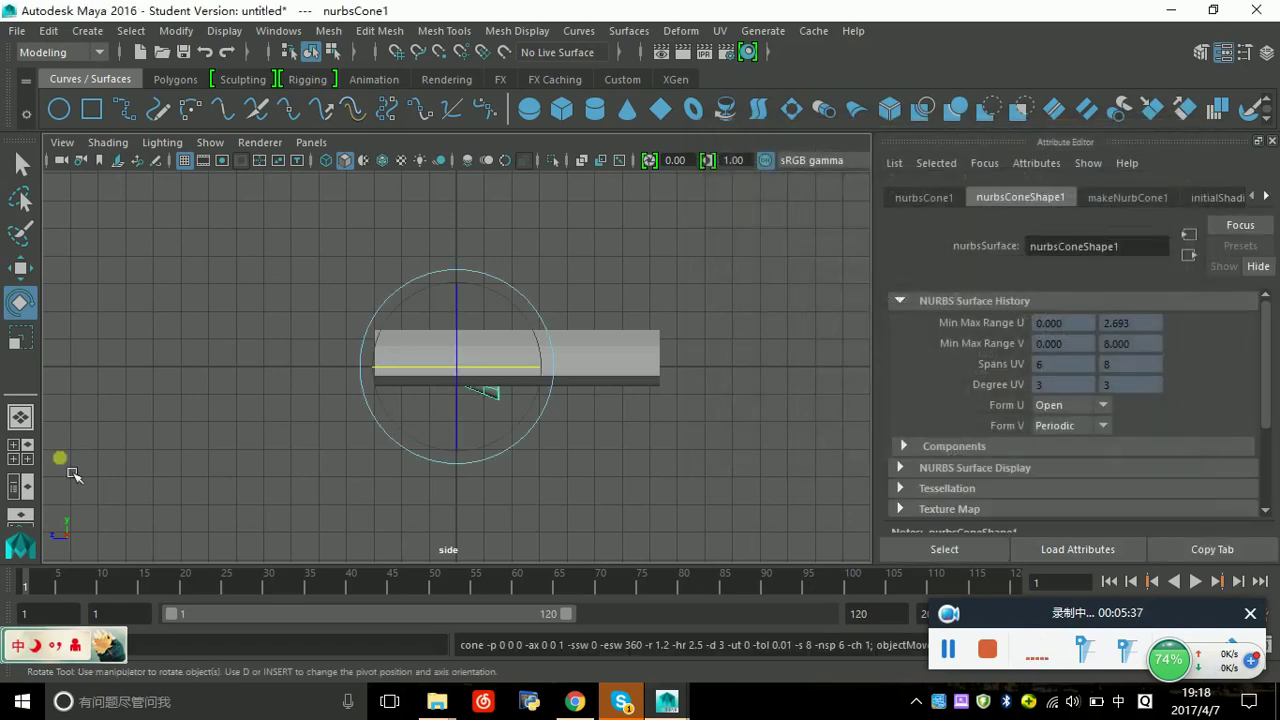
- Move the cone to about Y 0.27, Z 3.4 in the side view so its base overlaps the bar's open end
left_click(20, 268)
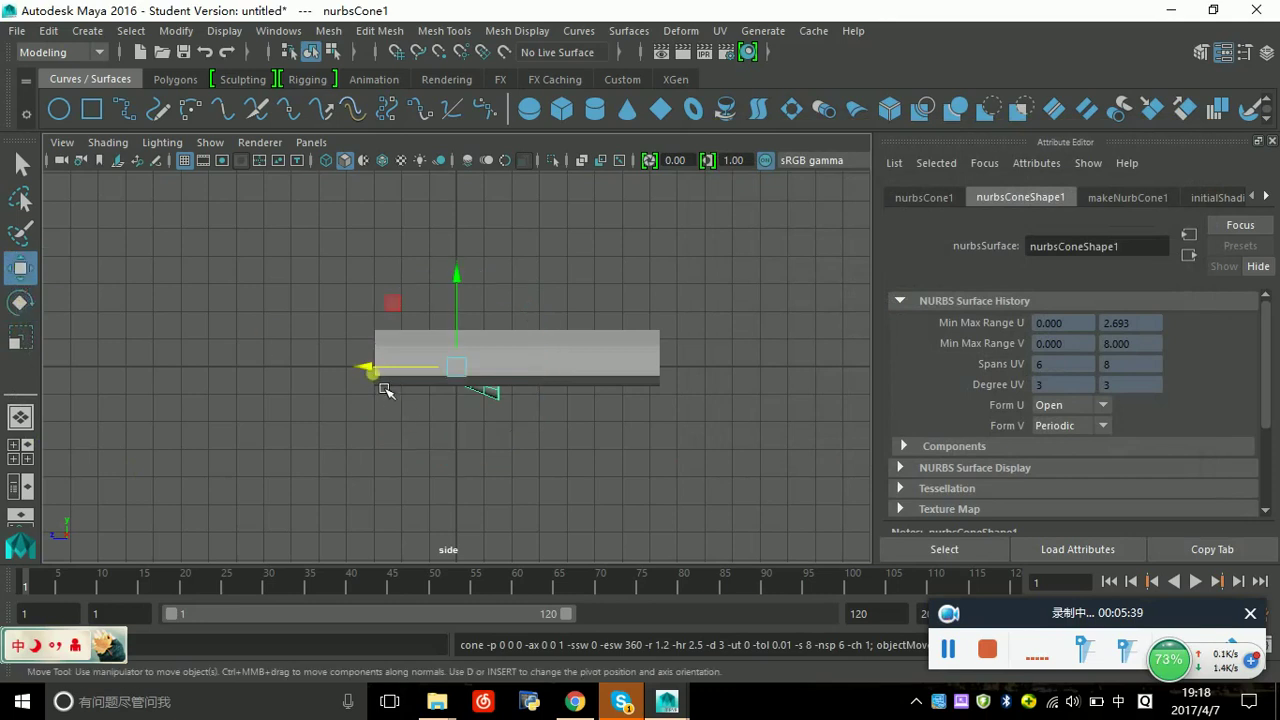
left_click_drag(376, 382, 240, 397)
left_click_drag(326, 290, 326, 284)
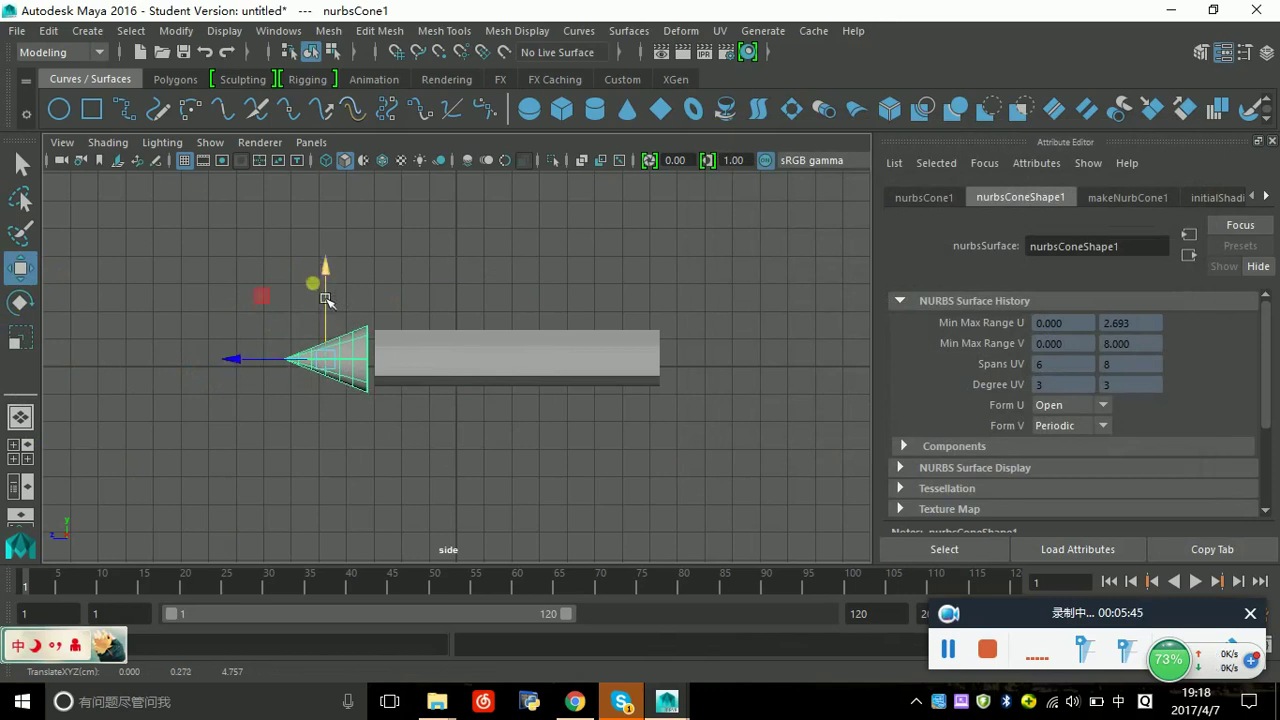
left_click_drag(255, 382, 286, 389)
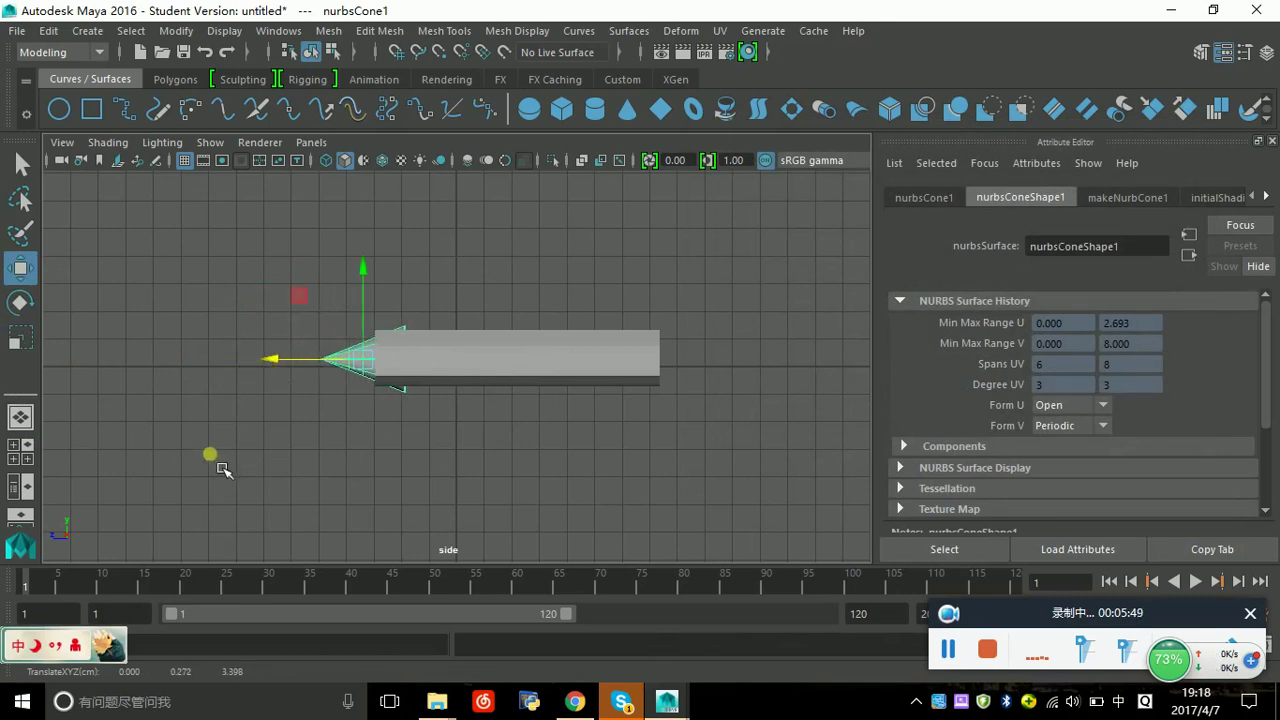
- Centre the cone on the bar's axis by moving it sideways to about X 1.23 and adjusting its height to about Y 0.31
left_click(36, 418)
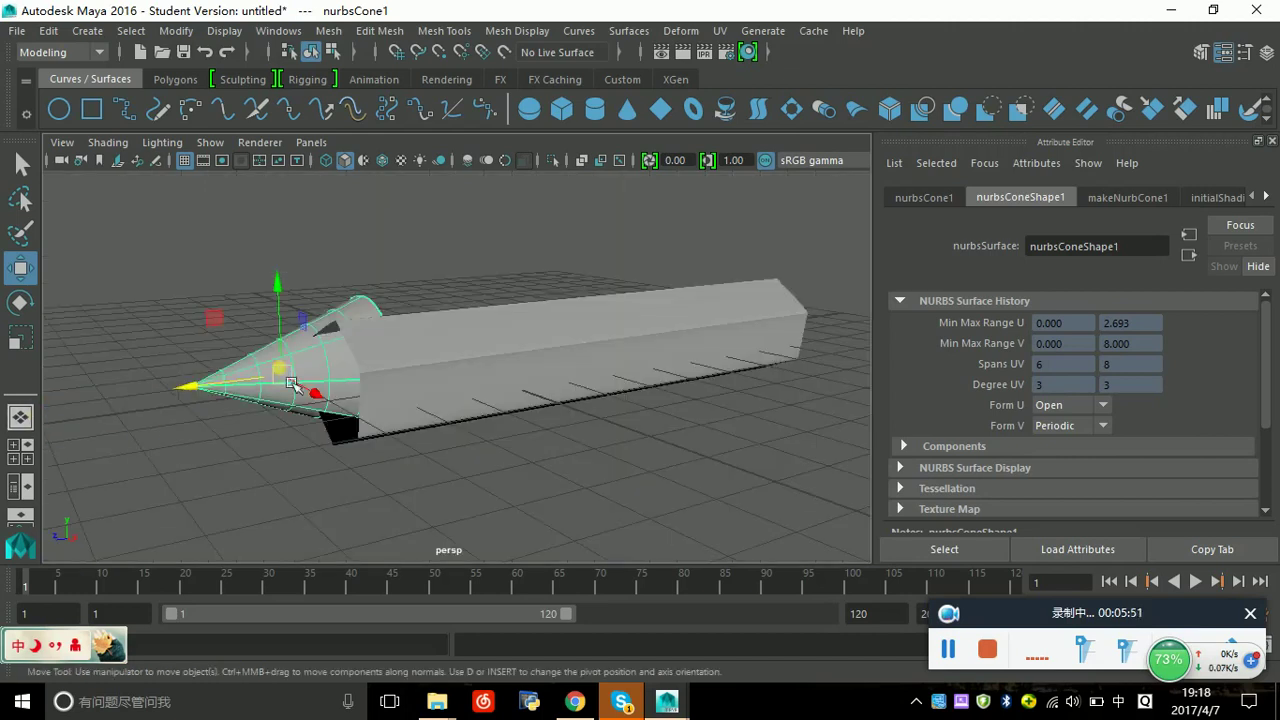
left_click_drag(279, 288, 288, 320)
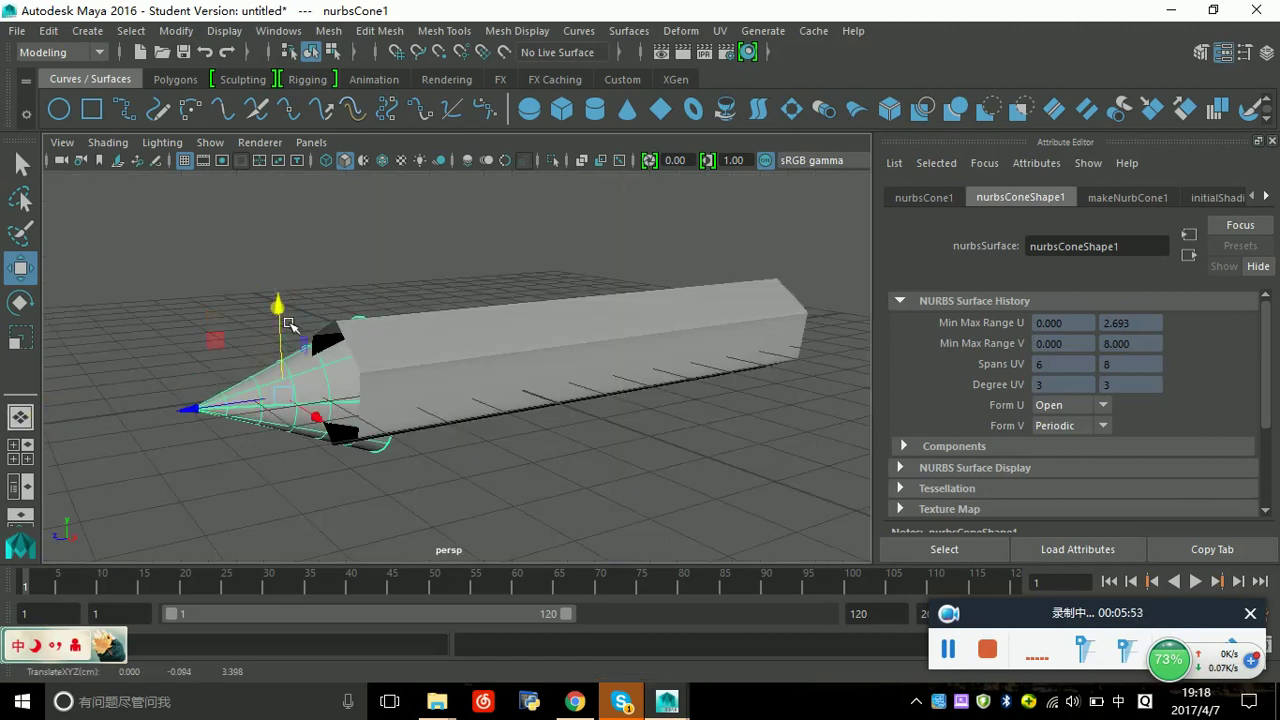
left_click_drag(563, 452, 517, 478, "alt")
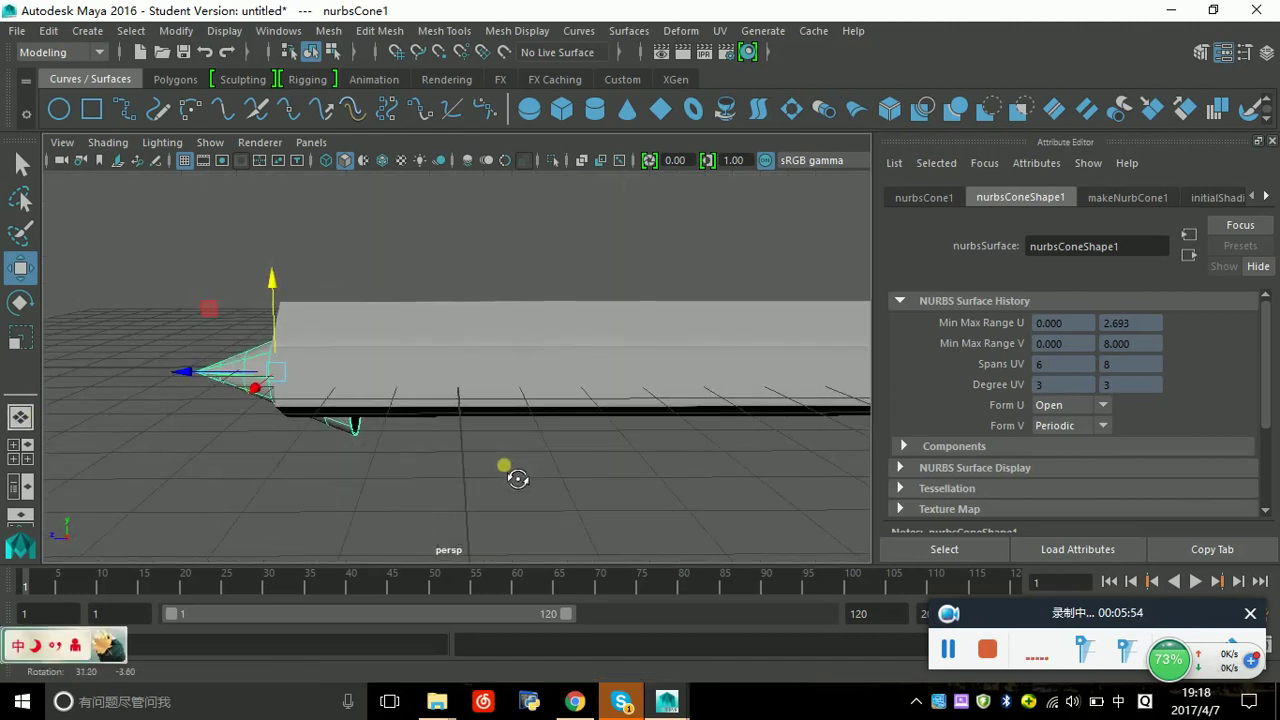
left_click(20, 451)
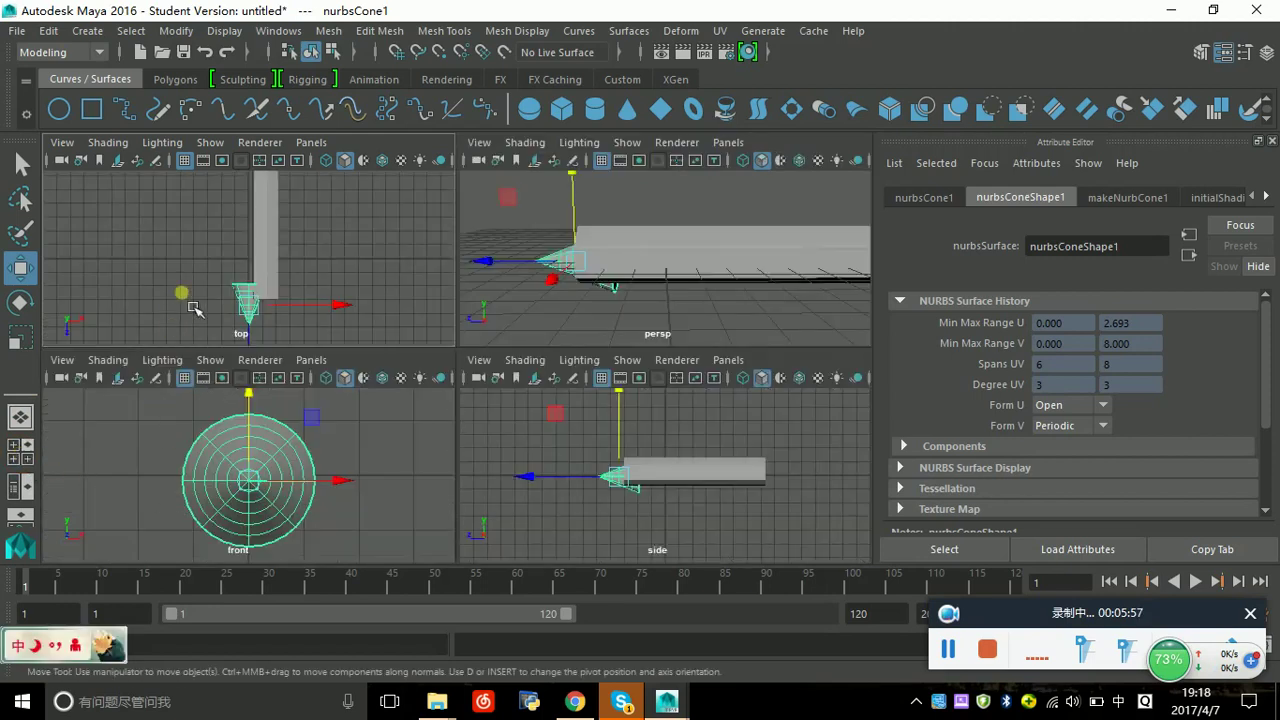
left_click_drag(349, 331, 367, 321)
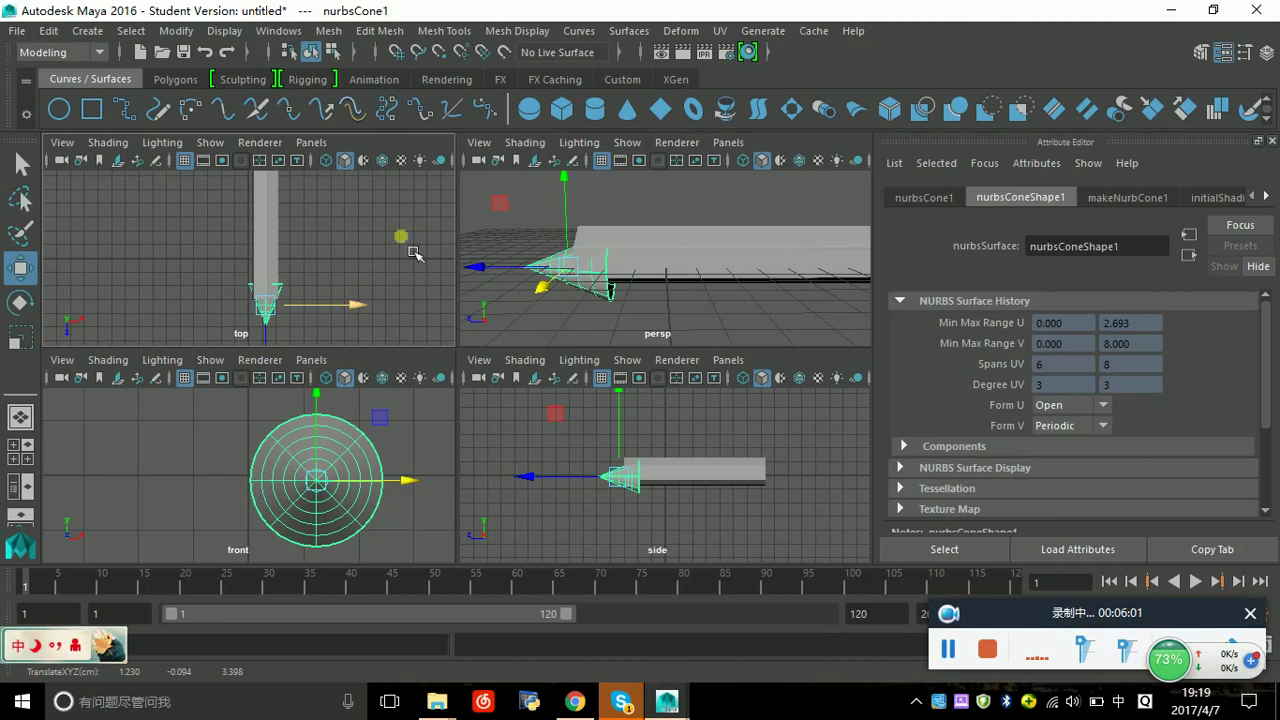
left_click_drag(576, 206, 577, 186)
key("space")
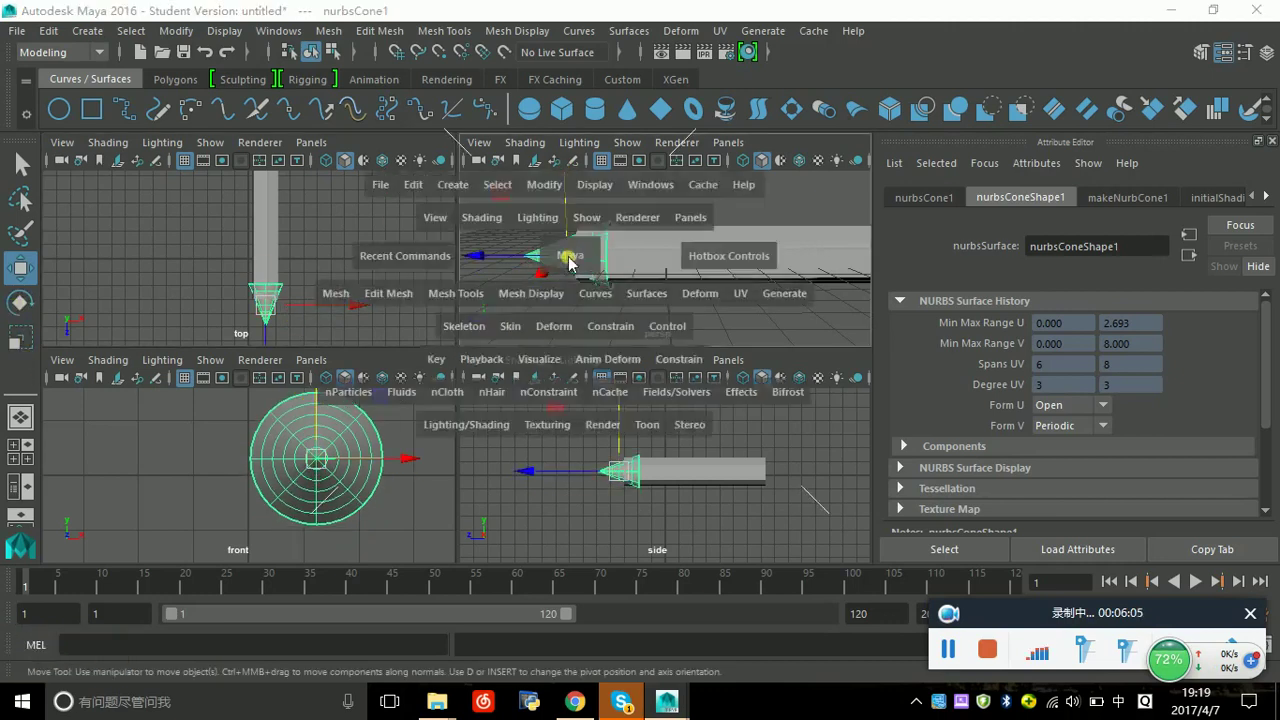
- Scale the cone up slightly and uniformly, and slide it further into the bar to about Z 3.13 in the side view
left_click(20, 338)
mouse_move(265, 375)
left_mouse_down()
mouse_move(287, 385)
mouse_move(276, 373)
left_mouse_up()
left_click(15, 451)
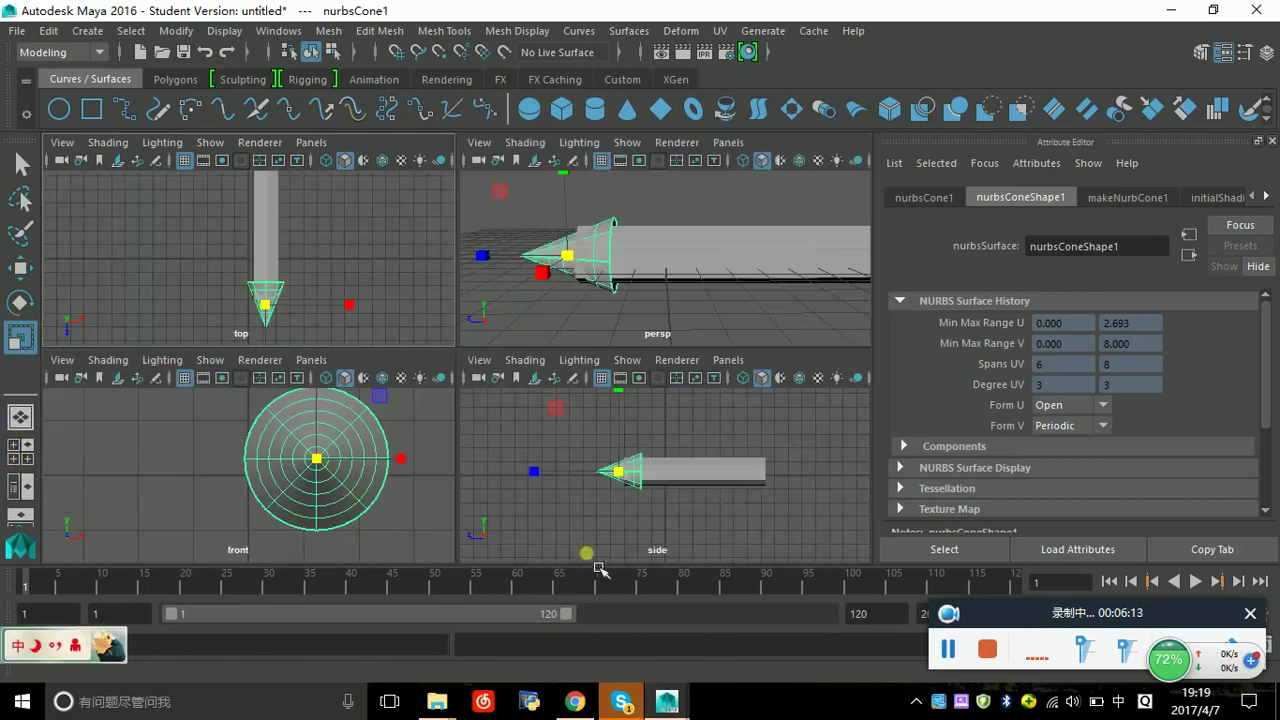
key("space")
scroll(395, 478, "up", 3)
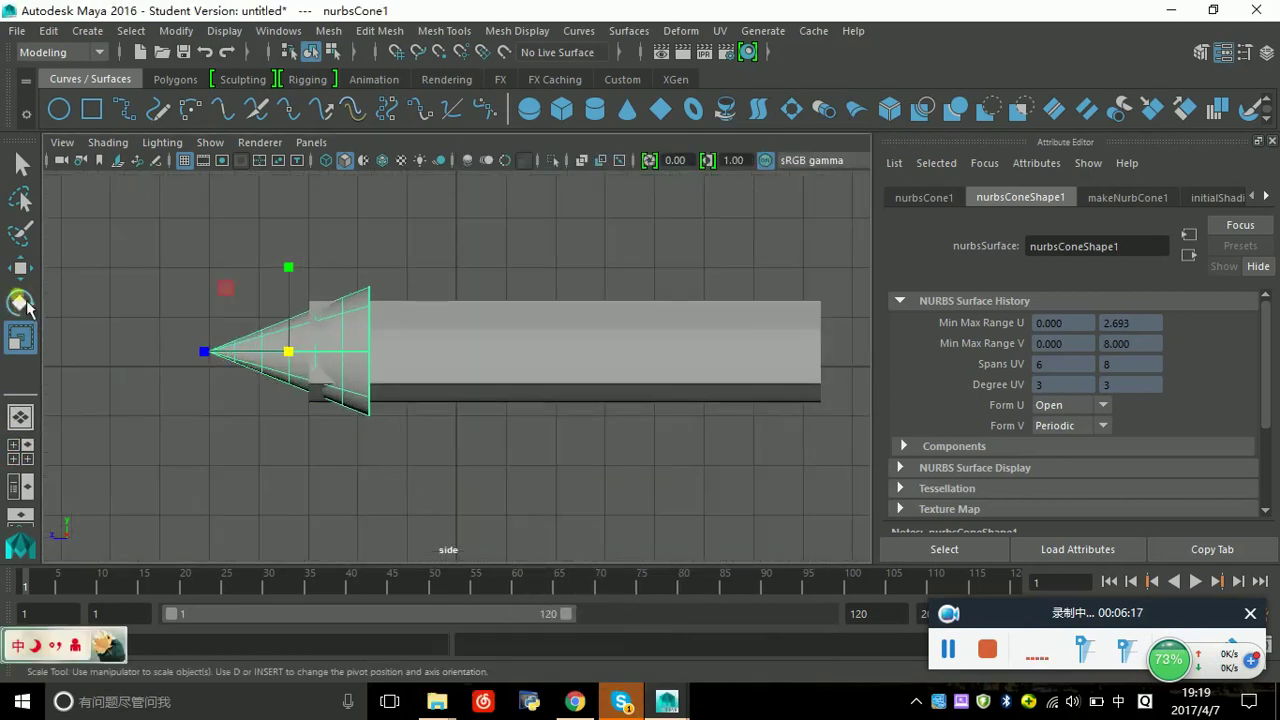
key("w")
left_click_drag(210, 368, 223, 369)
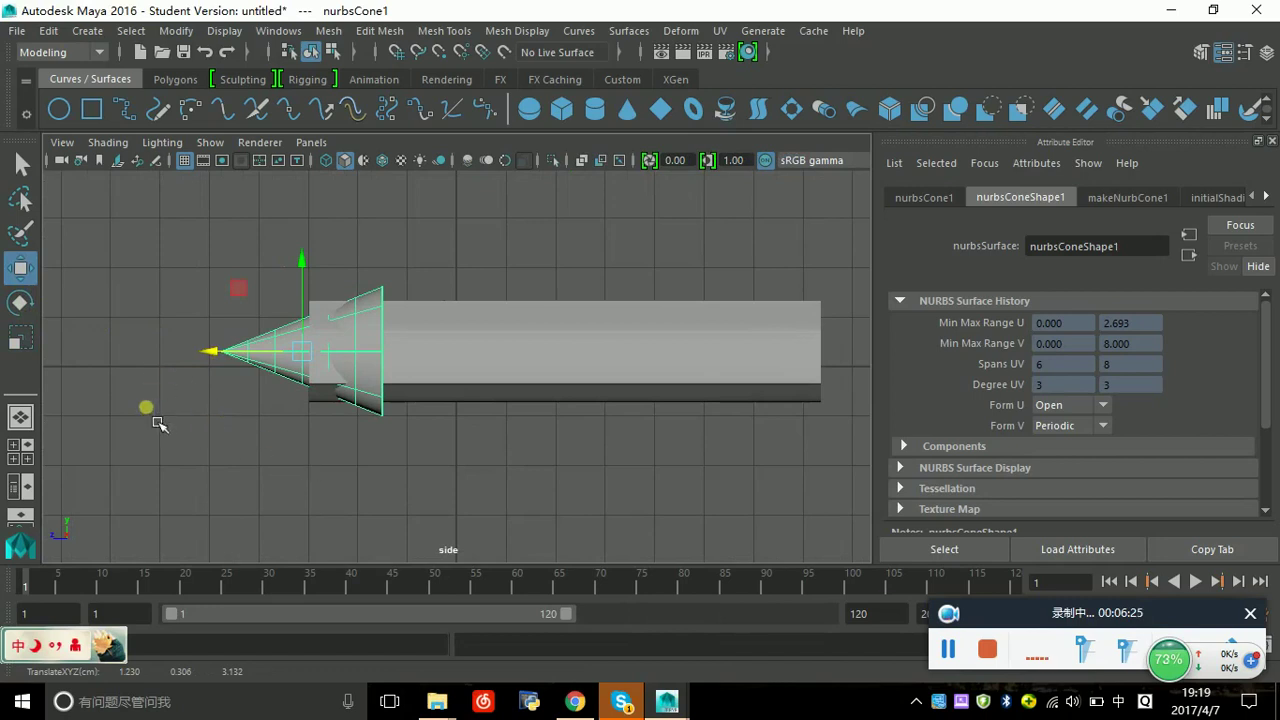
- Select the cone and the hexagonal bar together, intersect their surfaces, and select the intersection curve to check it
right_click_drag(348, 358, 410, 240)
left_click(234, 441)
left_click(272, 350)
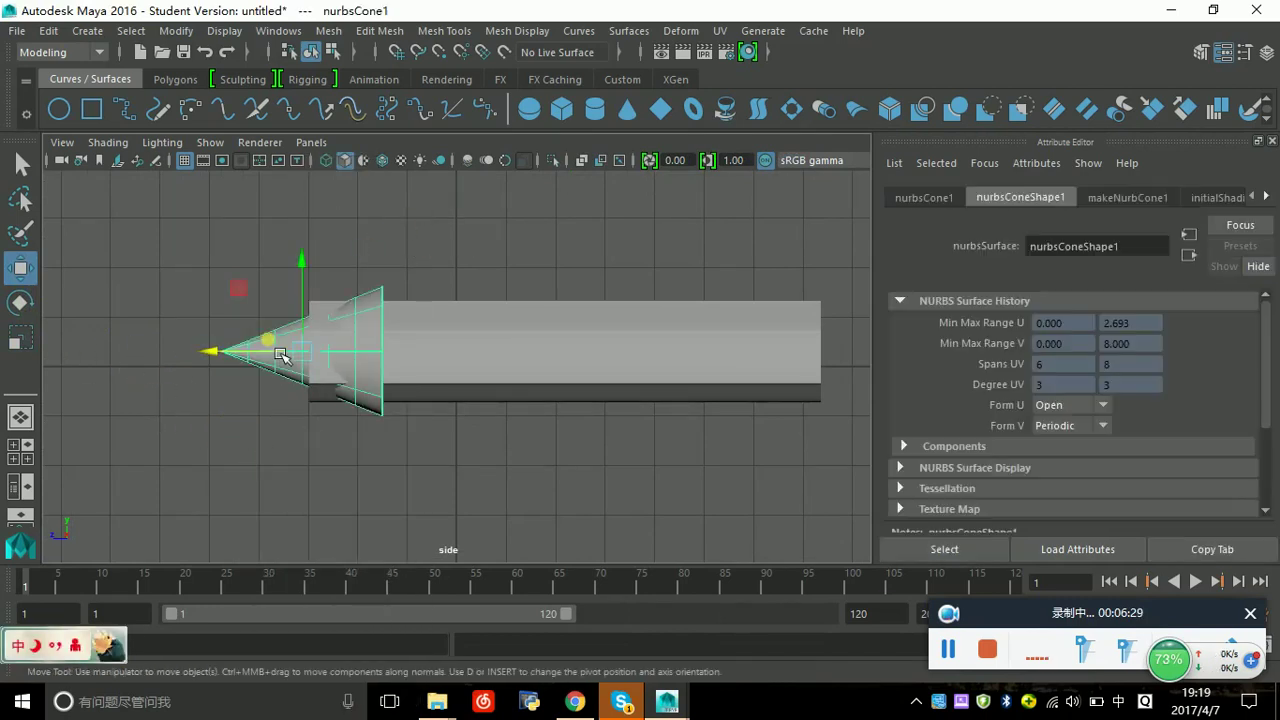
left_click(530, 379)
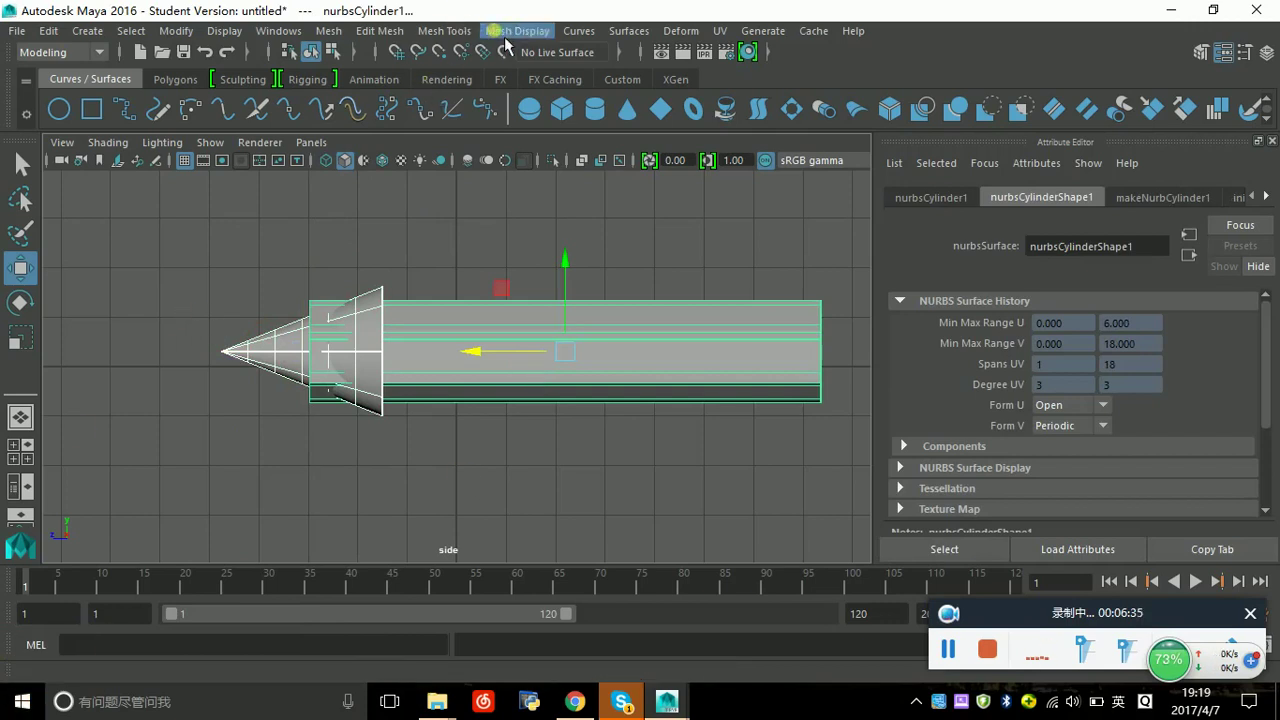
left_click(633, 36)
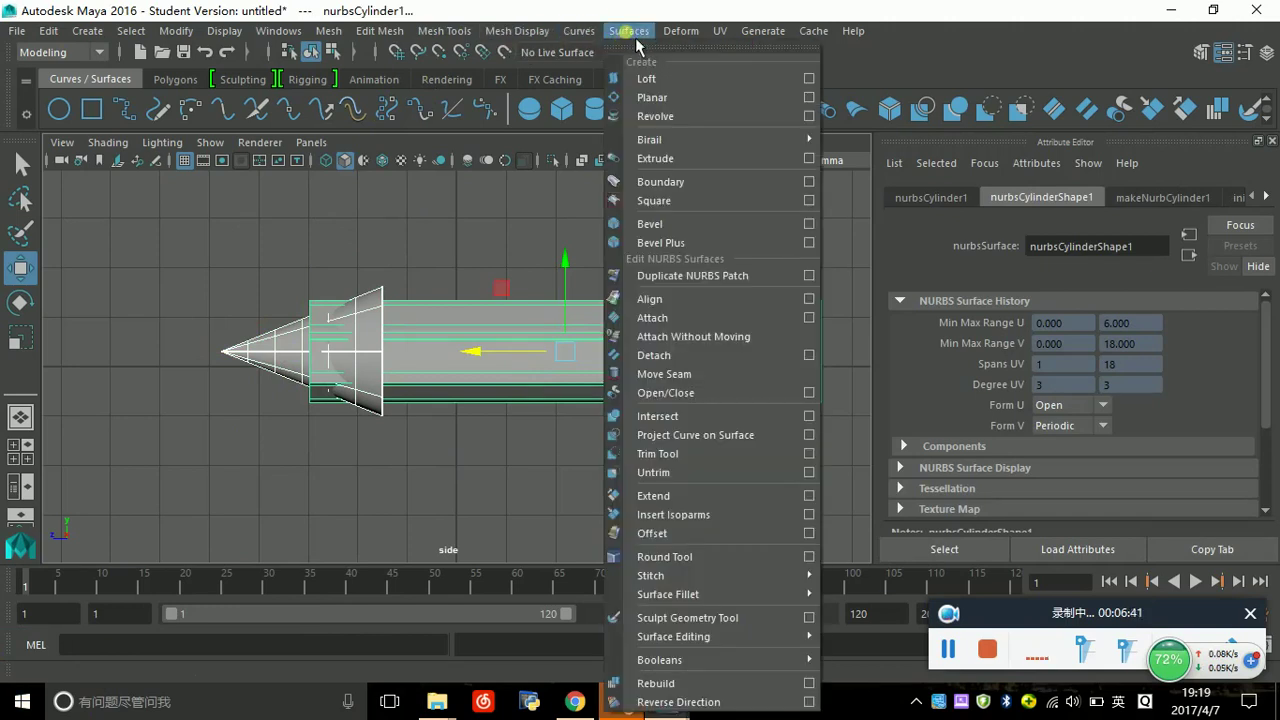
left_click(665, 418)
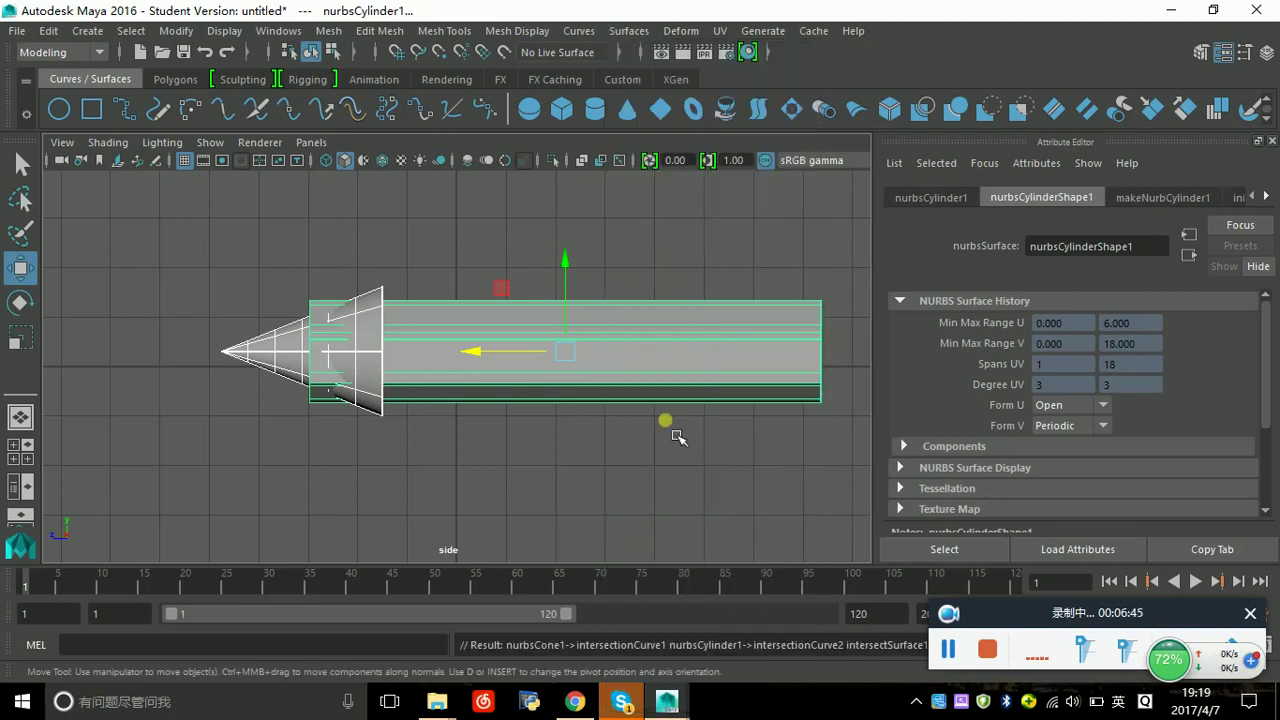
left_click(327, 393)
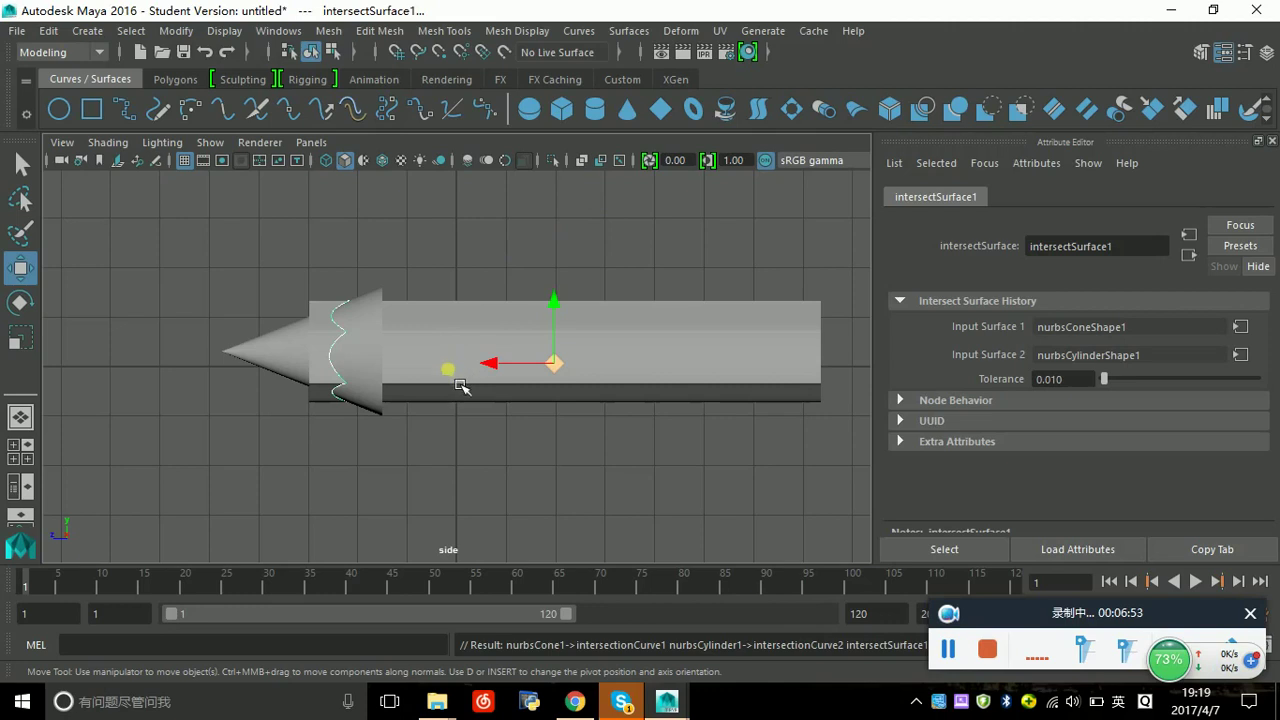
- Trim the hexagonal bar along the intersection curve with the Trim Tool, keeping the long body behind the cone
left_click(537, 355)
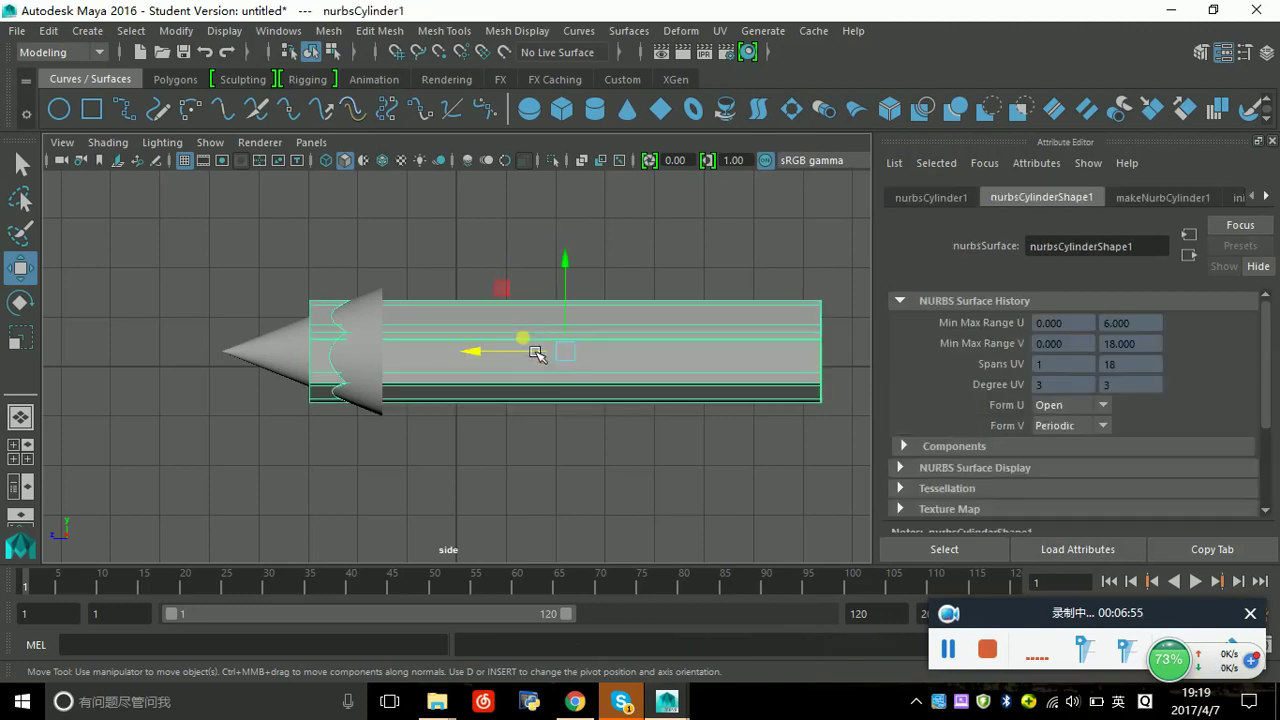
left_click(629, 31)
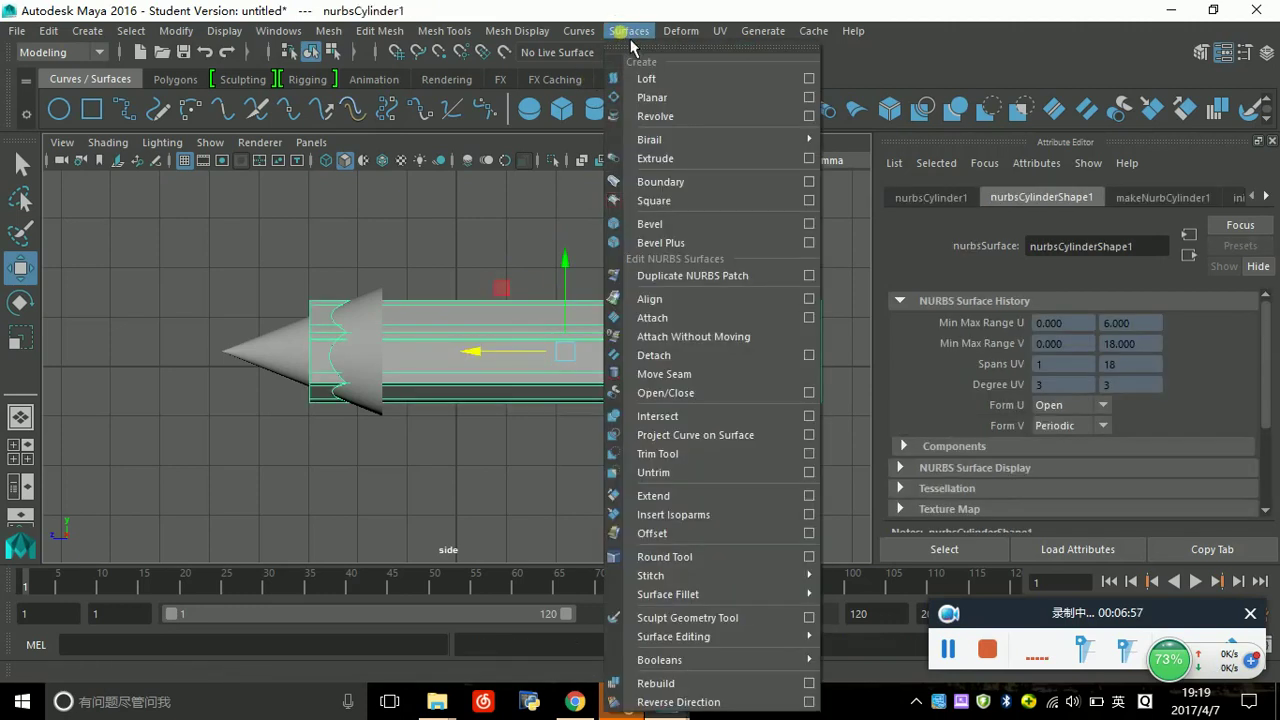
left_click(661, 454)
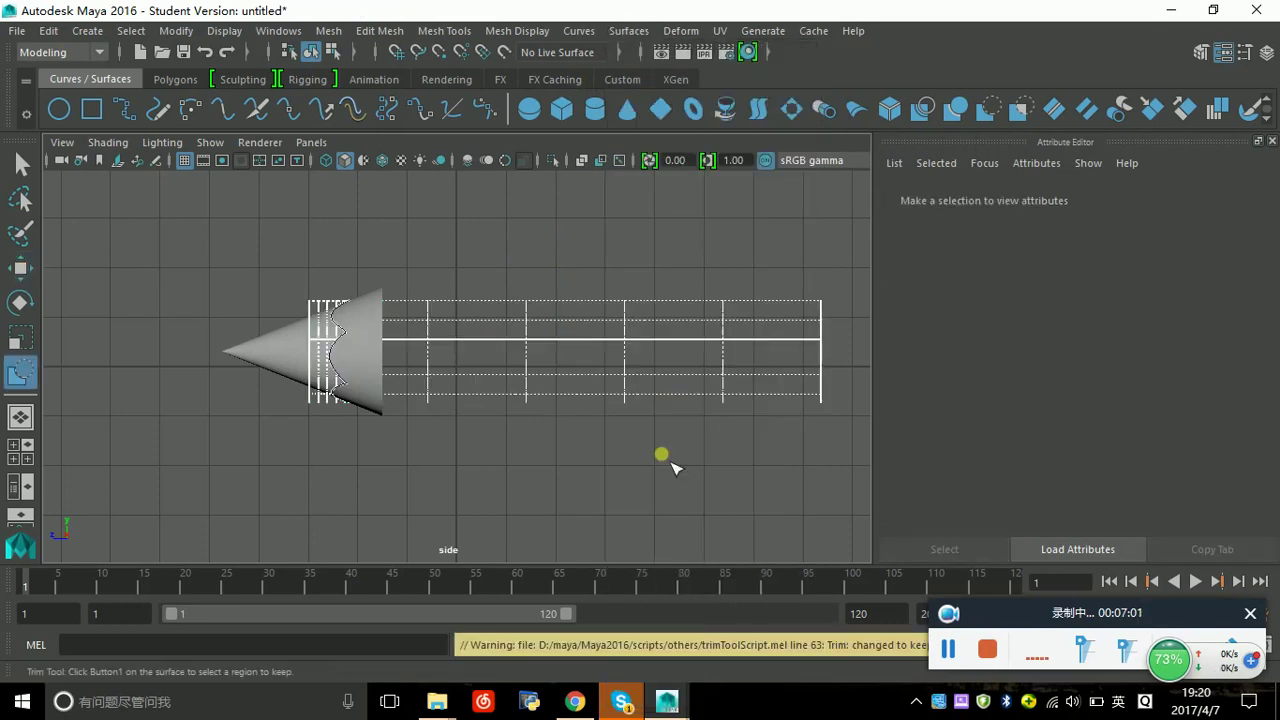
left_click(506, 348)
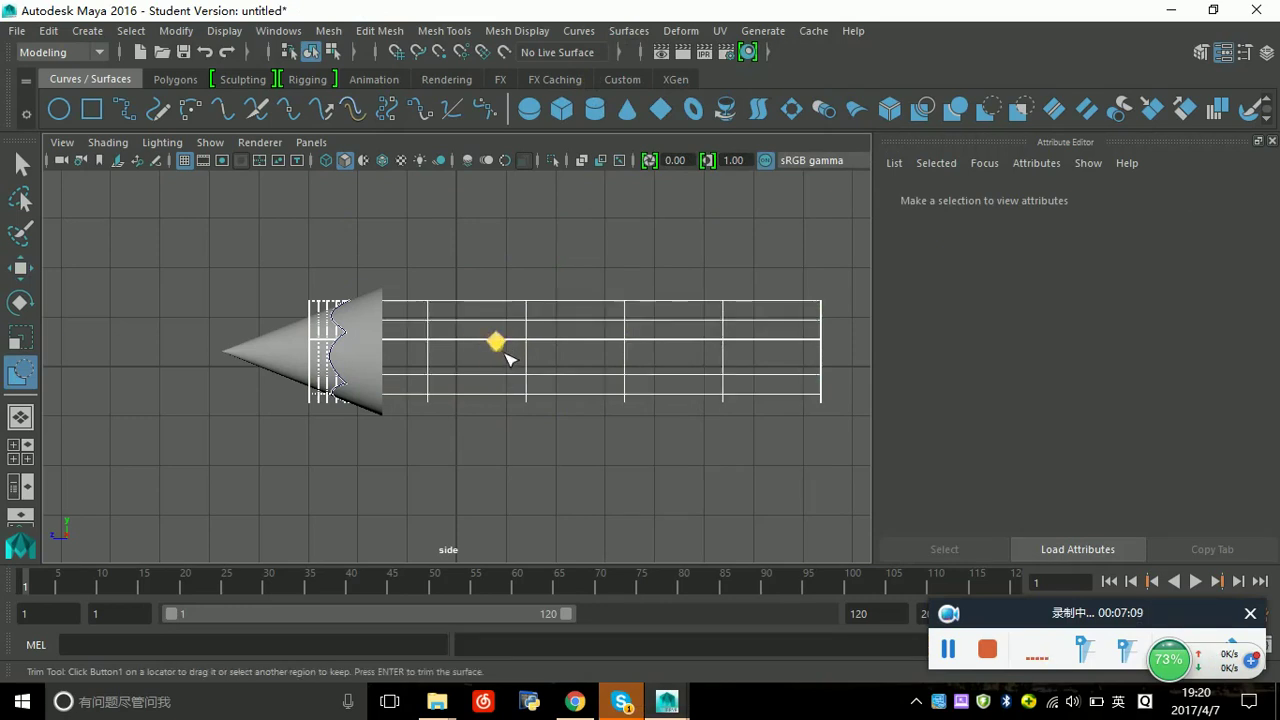
mouse_move(558, 714)
key("Return")
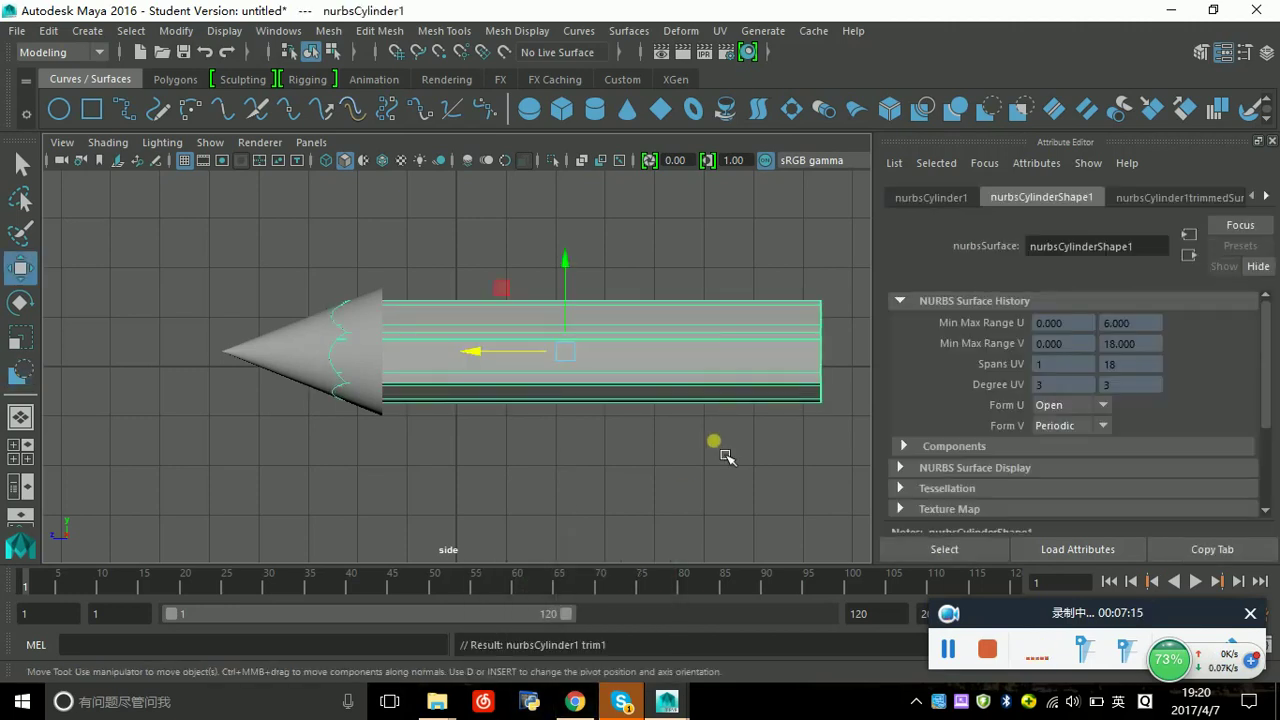
- Trim the cone along the intersection curve, keeping the pointed tip, and clear the selection
left_click(297, 365)
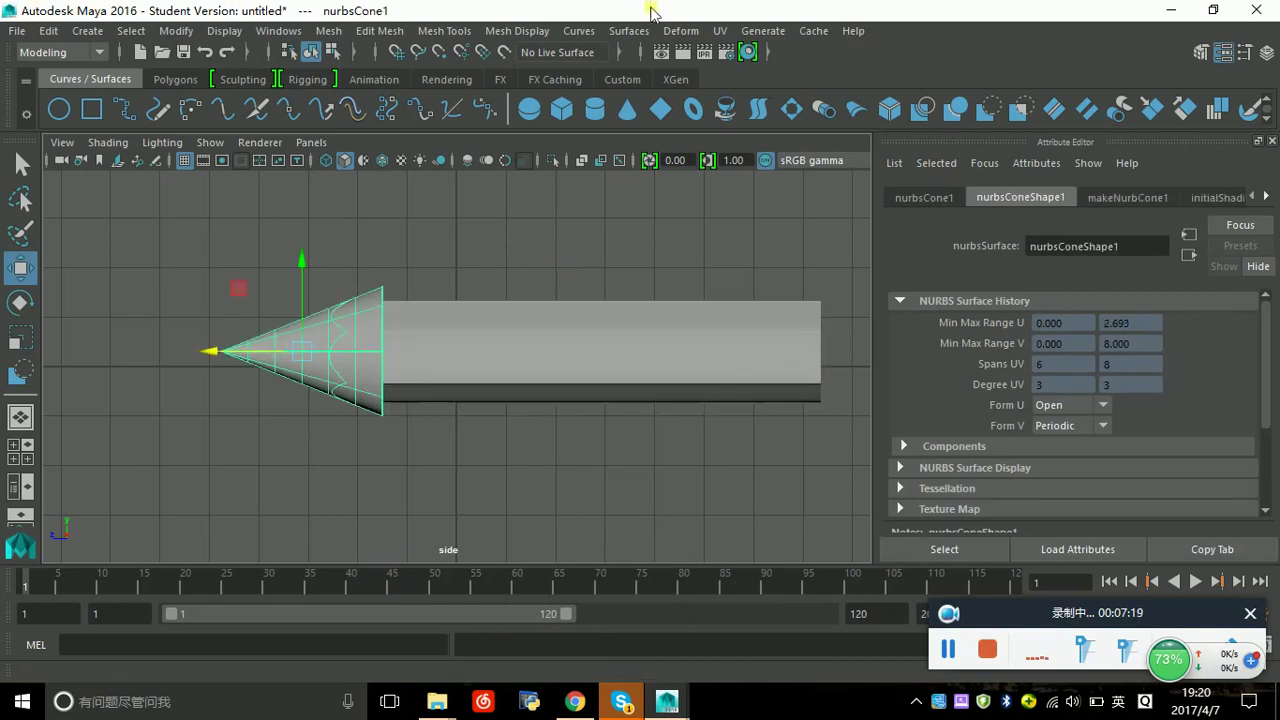
left_click(624, 31)
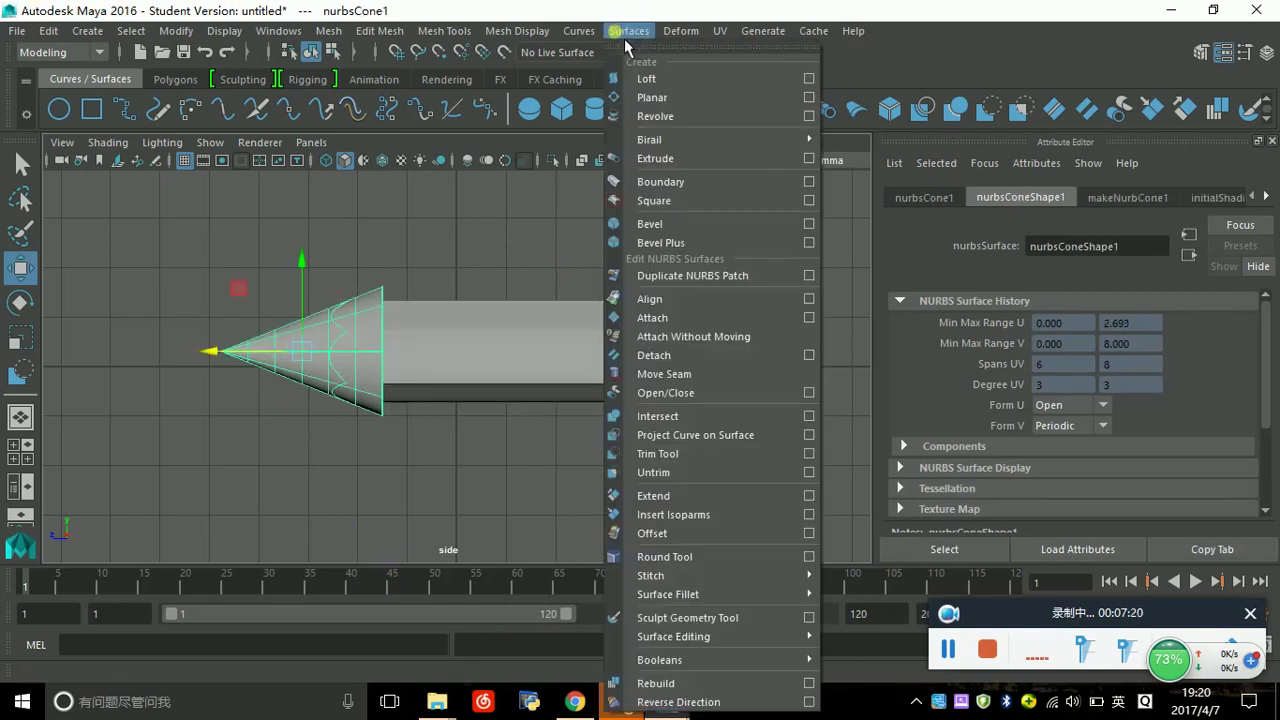
left_click(657, 456)
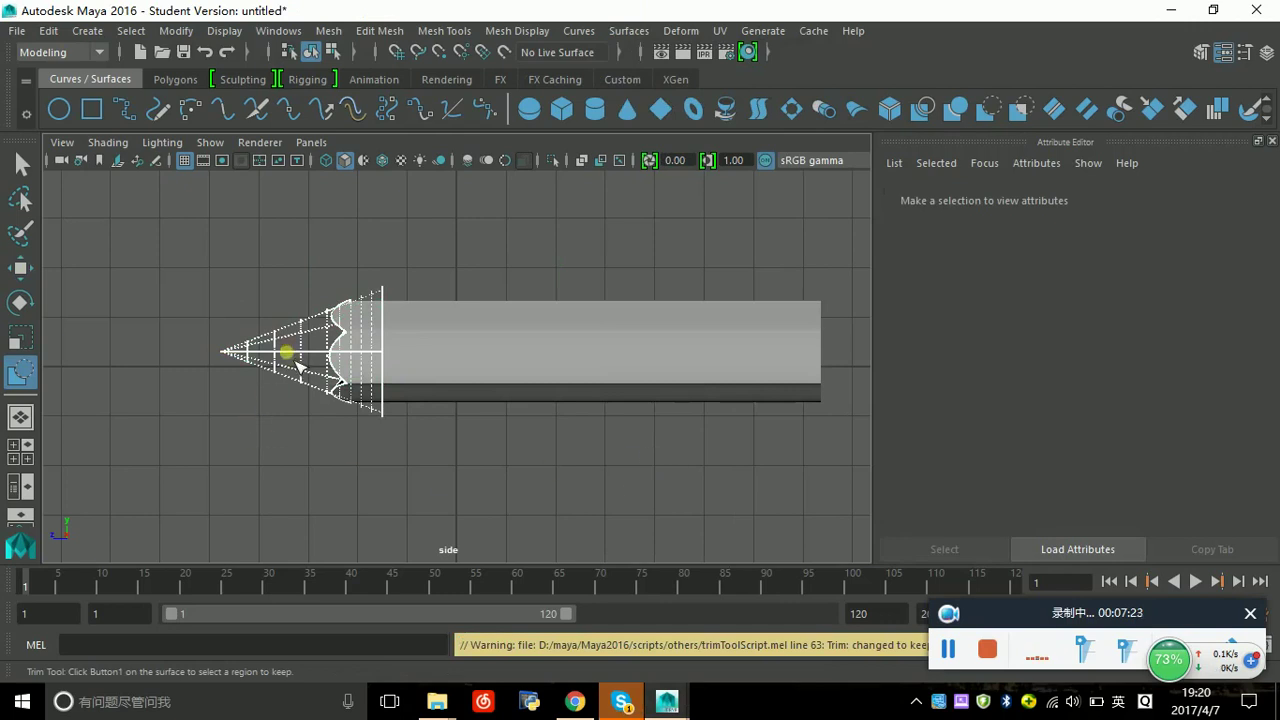
left_click(297, 364)
key("Return")
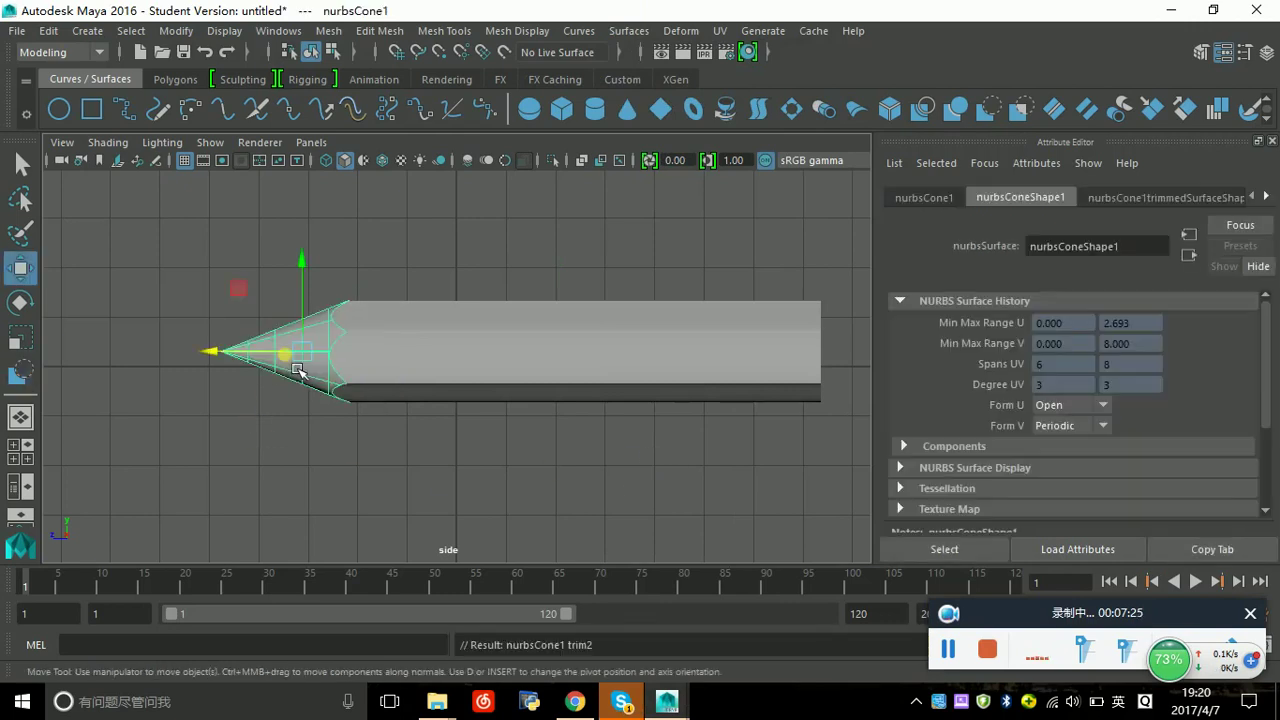
left_click(296, 448)
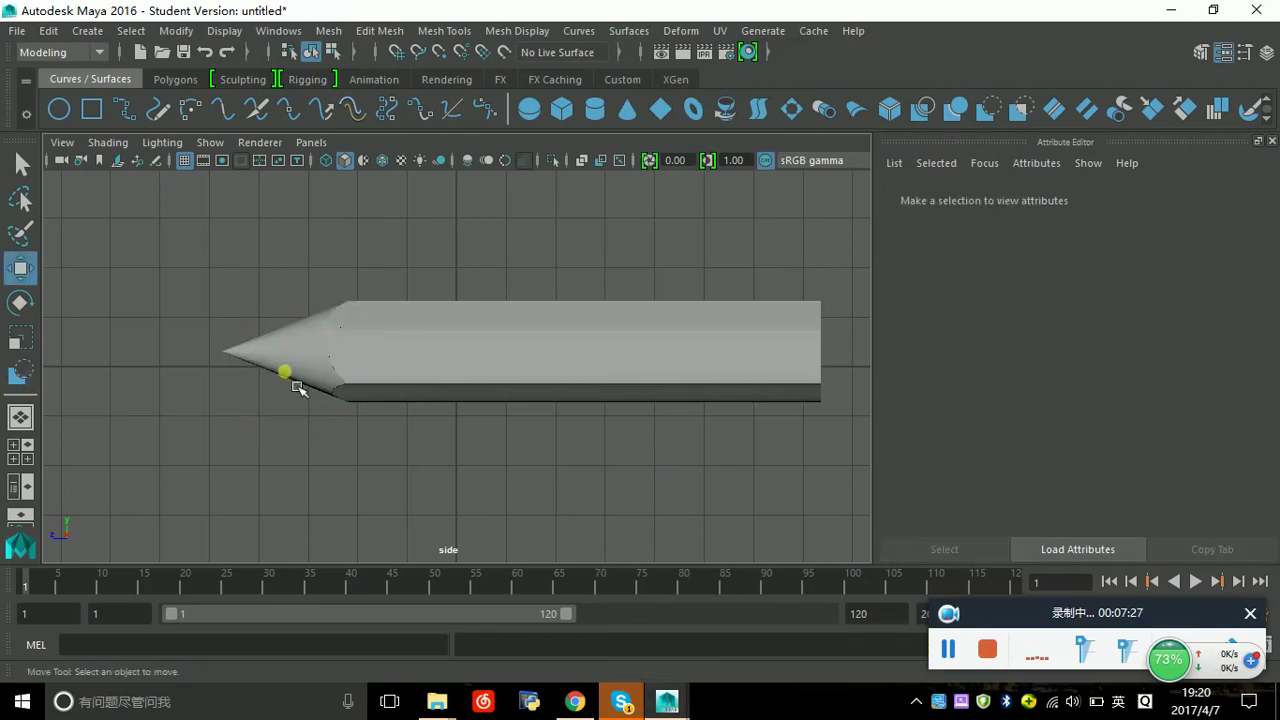
scroll(297, 380, "down", 2)
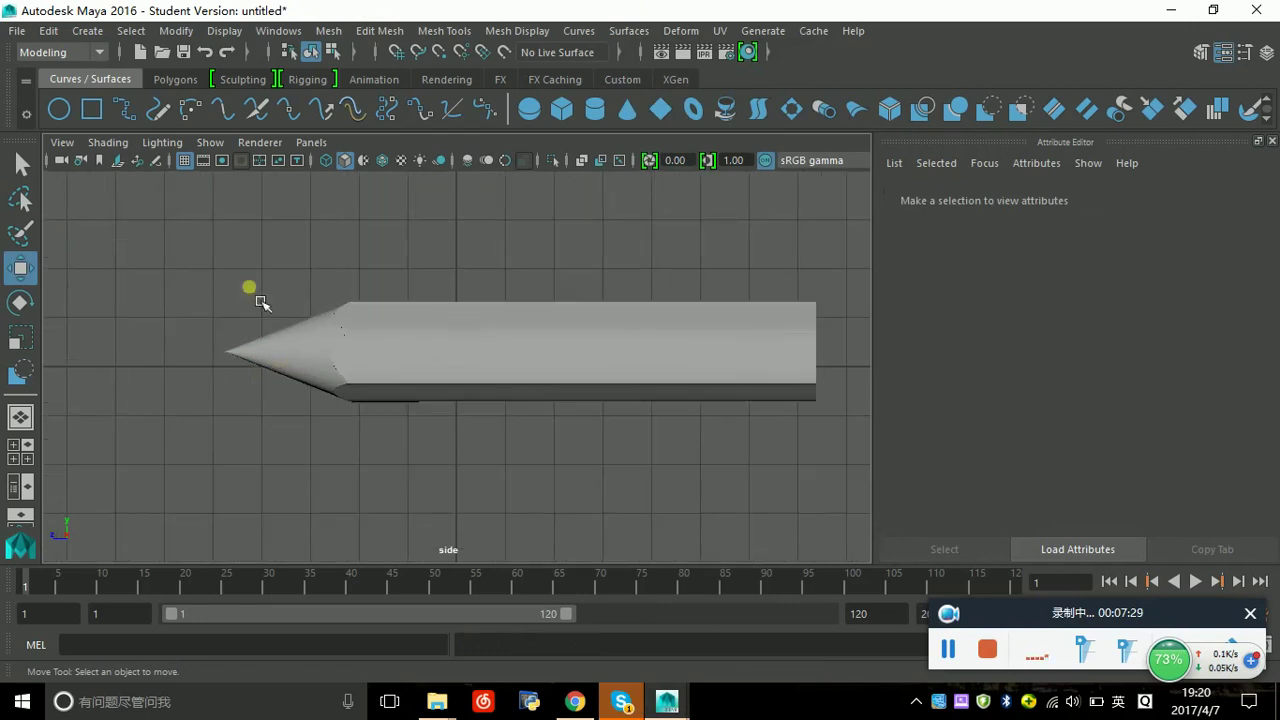
- Inspect the trimmed pencil in the perspective view from several angles, focusing on the seam between cone tip and hexagonal body
left_click(20, 416)
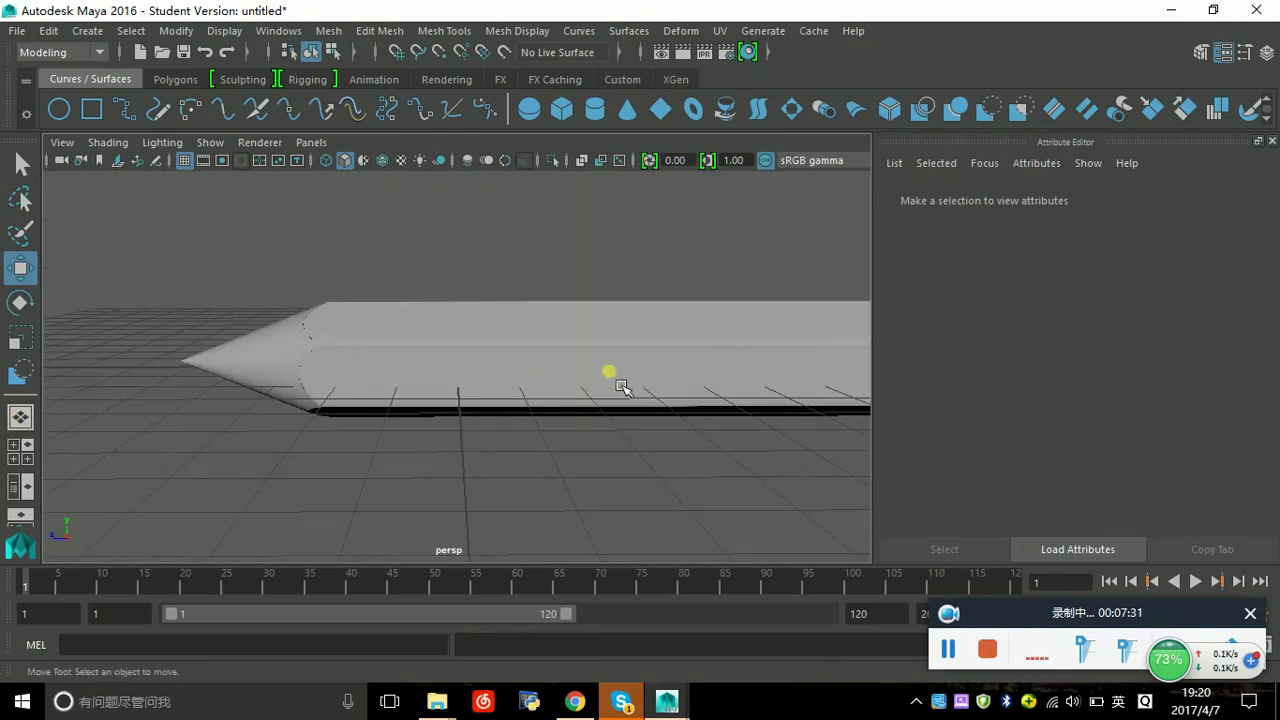
mouse_move(388, 465)
left_mouse_down("alt")
mouse_move(666, 454)
mouse_move(610, 466)
mouse_move(434, 449)
mouse_move(383, 397)
mouse_move(397, 289)
mouse_move(386, 451)
mouse_move(397, 497)
mouse_move(414, 494)
left_mouse_up("alt")
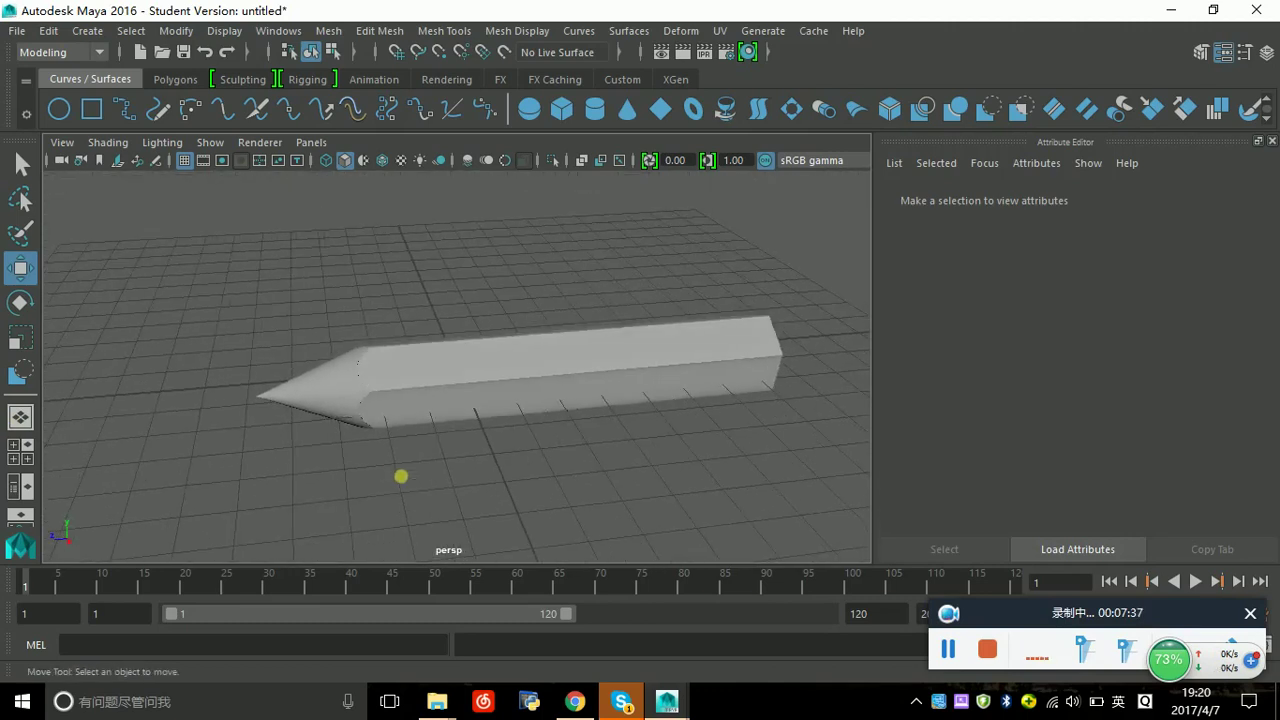
mouse_move(470, 445)
left_mouse_down("alt")
mouse_move(409, 466)
mouse_move(371, 449)
left_mouse_up("alt")
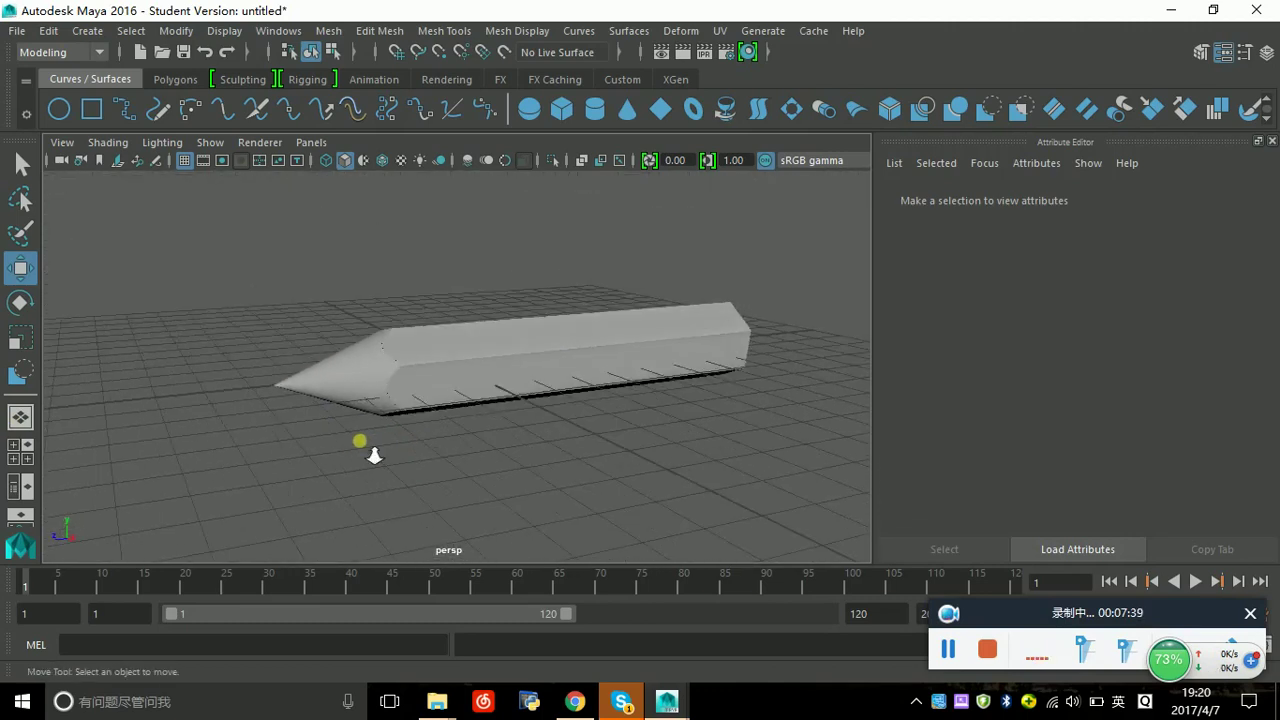
scroll(372, 457, "up", 4)
mouse_move(372, 463)
left_mouse_down("alt")
mouse_move(389, 471)
mouse_move(503, 403)
mouse_move(586, 463)
mouse_move(330, 463)
left_mouse_up("alt")
left_click(629, 31)
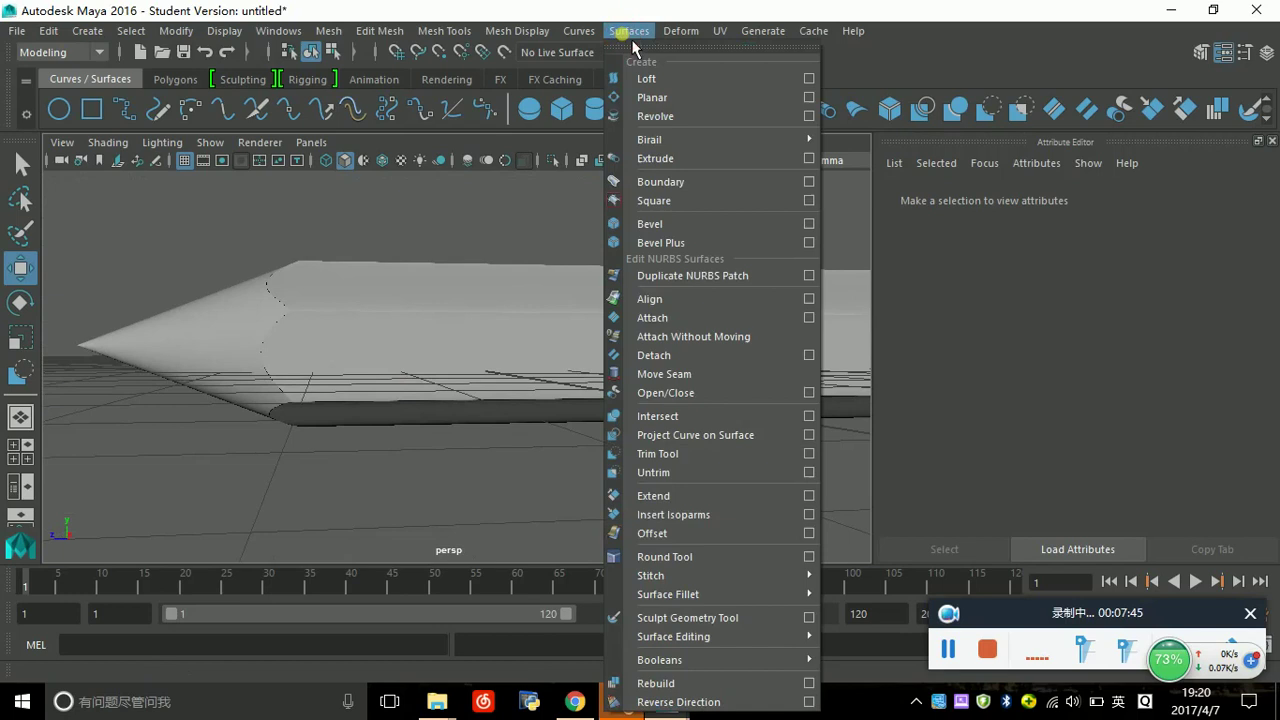
left_click(157, 234)
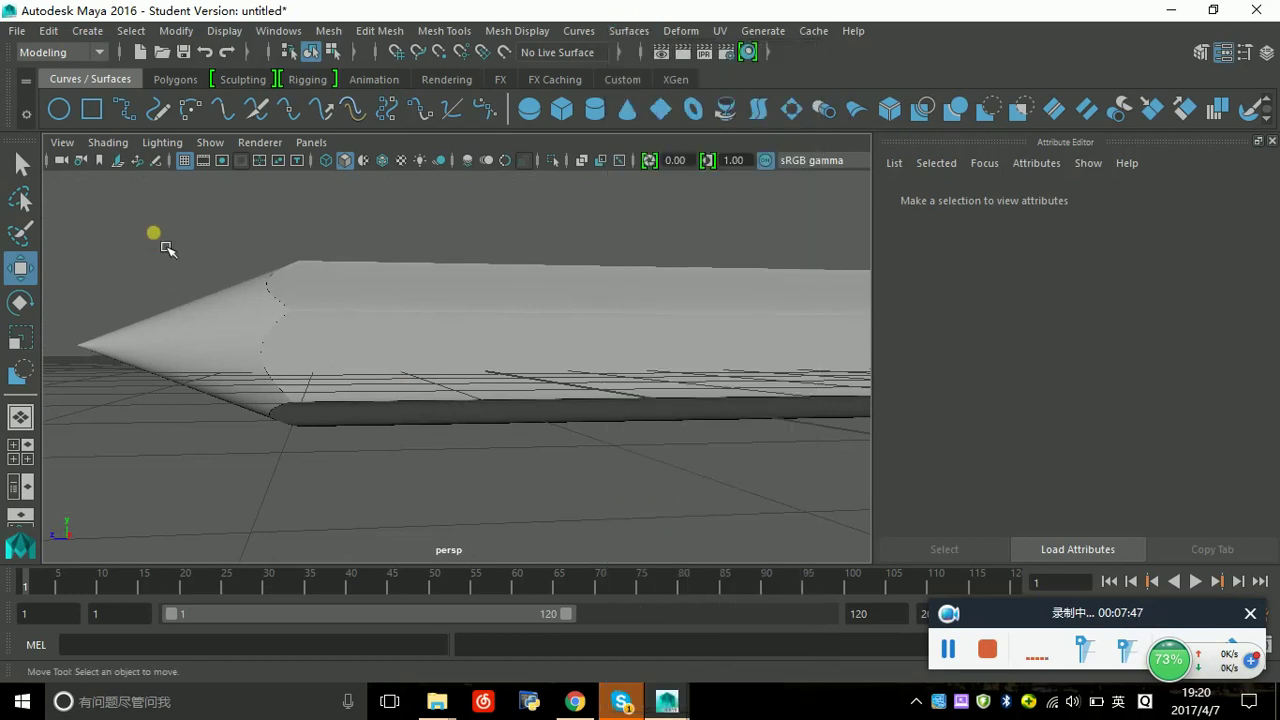
mouse_move(297, 390)
left_mouse_down("alt")
mouse_move(389, 443)
mouse_move(491, 434)
mouse_move(490, 495)
left_mouse_up("alt")
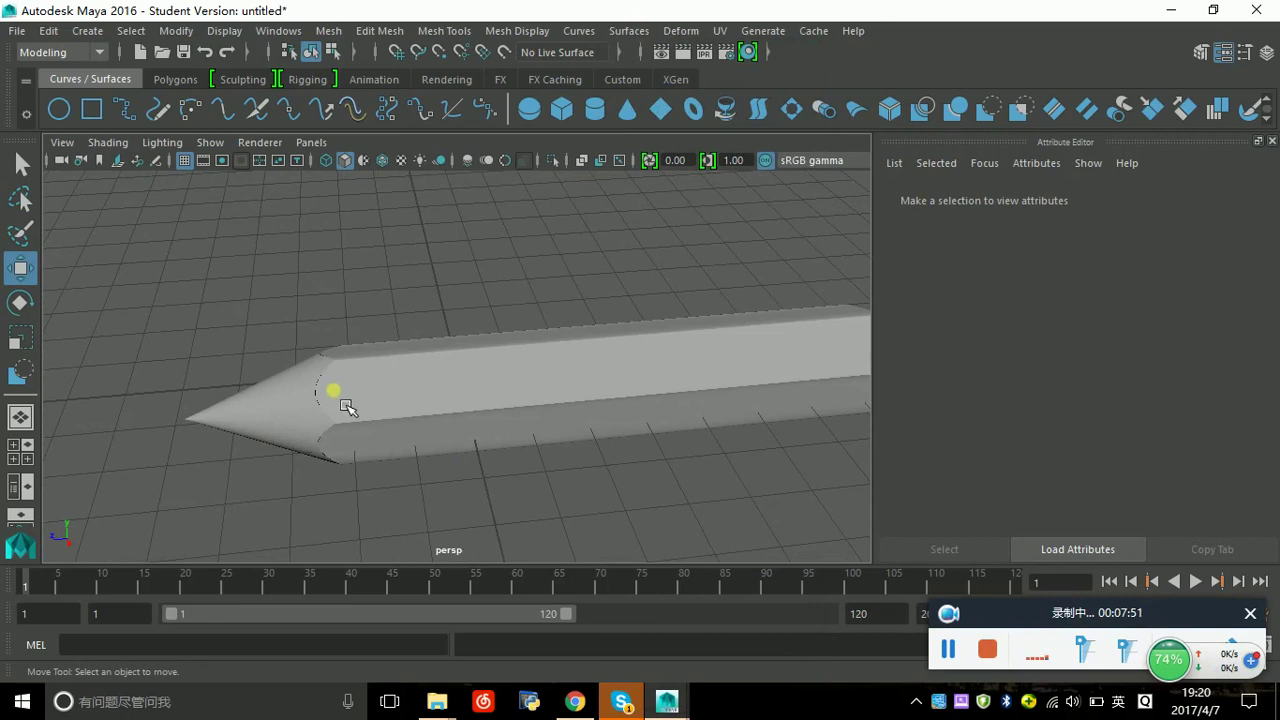
- Assign a new Blinn material to the hexagonal body and colour it blue with hue 193.84, saturation 0.865 and value 0.500
right_click(478, 416)
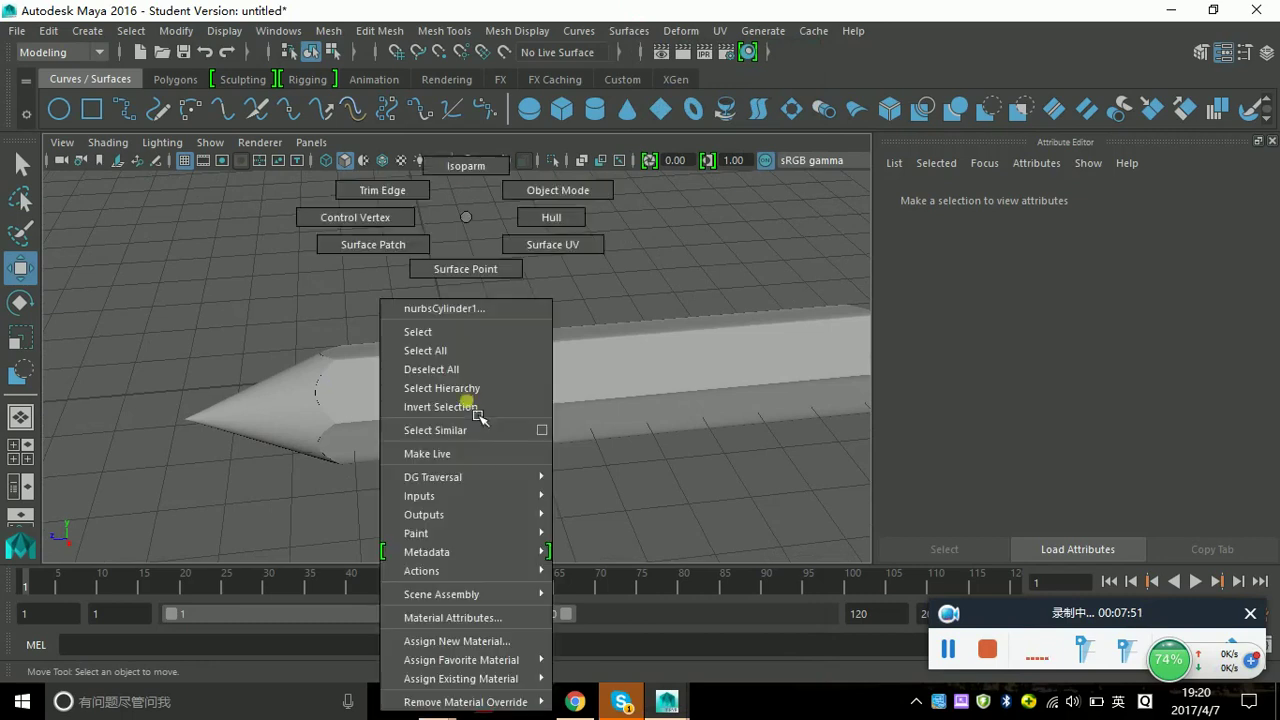
left_click(448, 641)
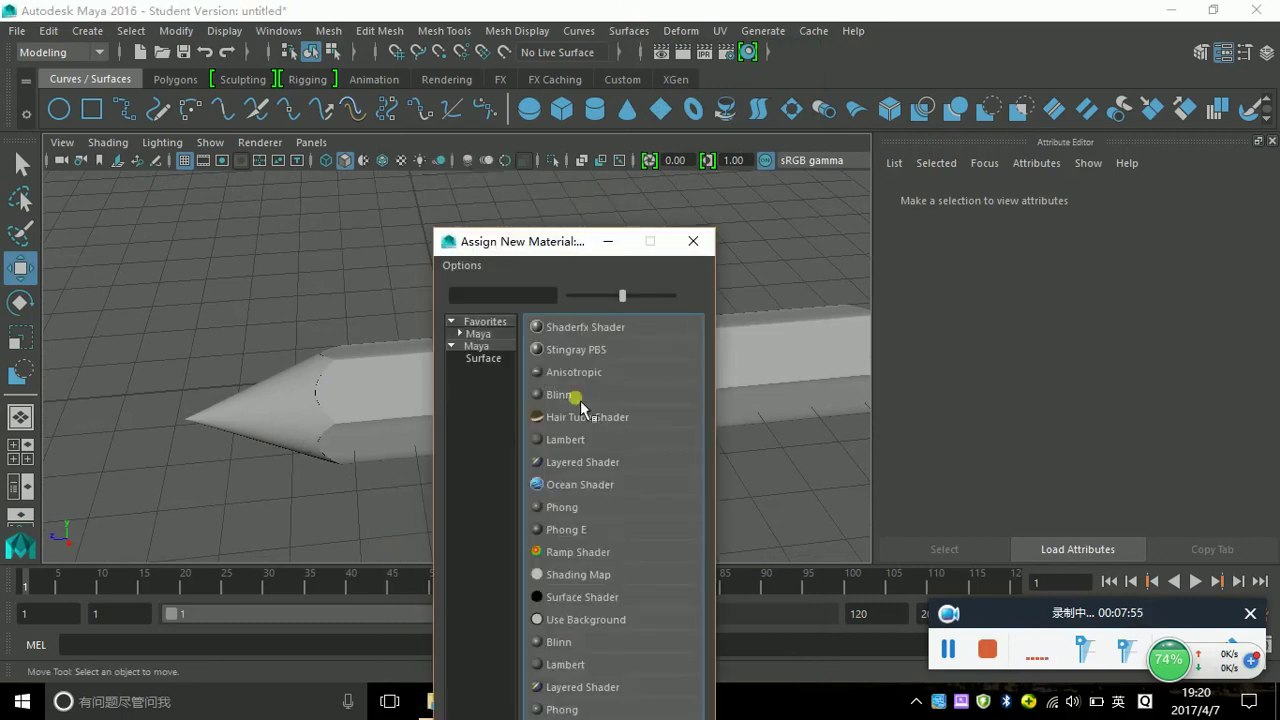
left_click(560, 395)
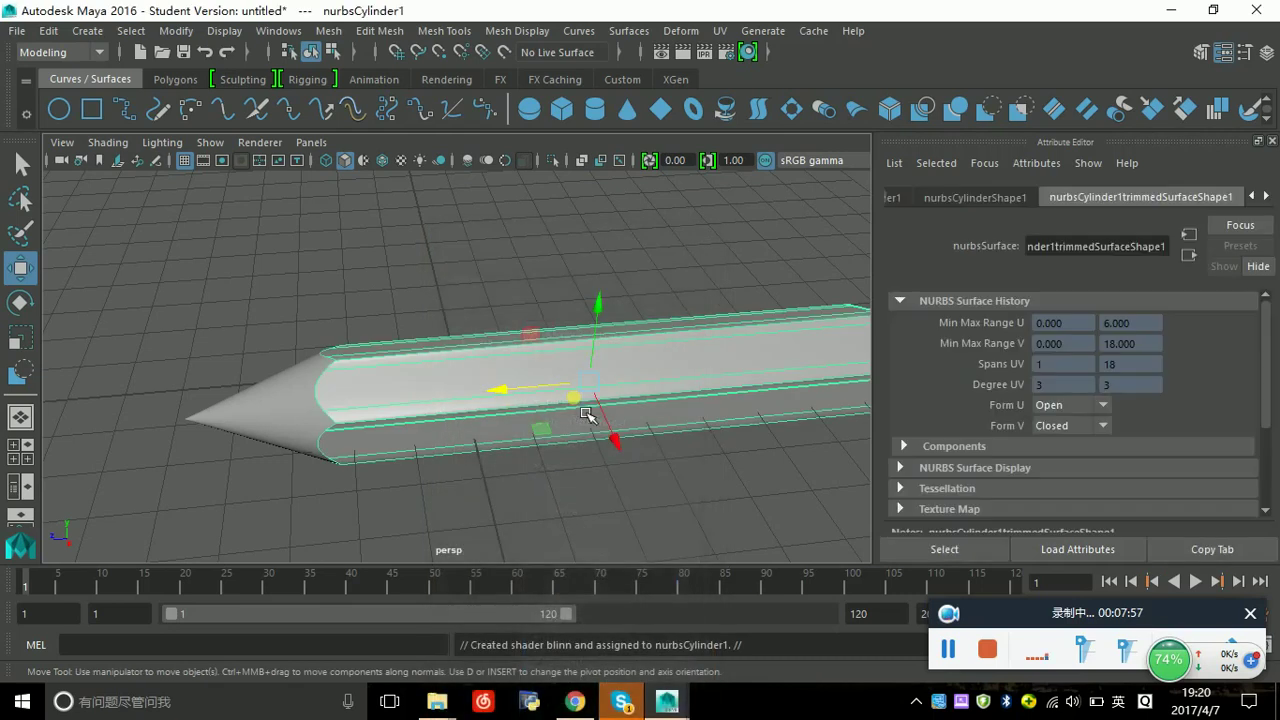
left_click(1064, 411)
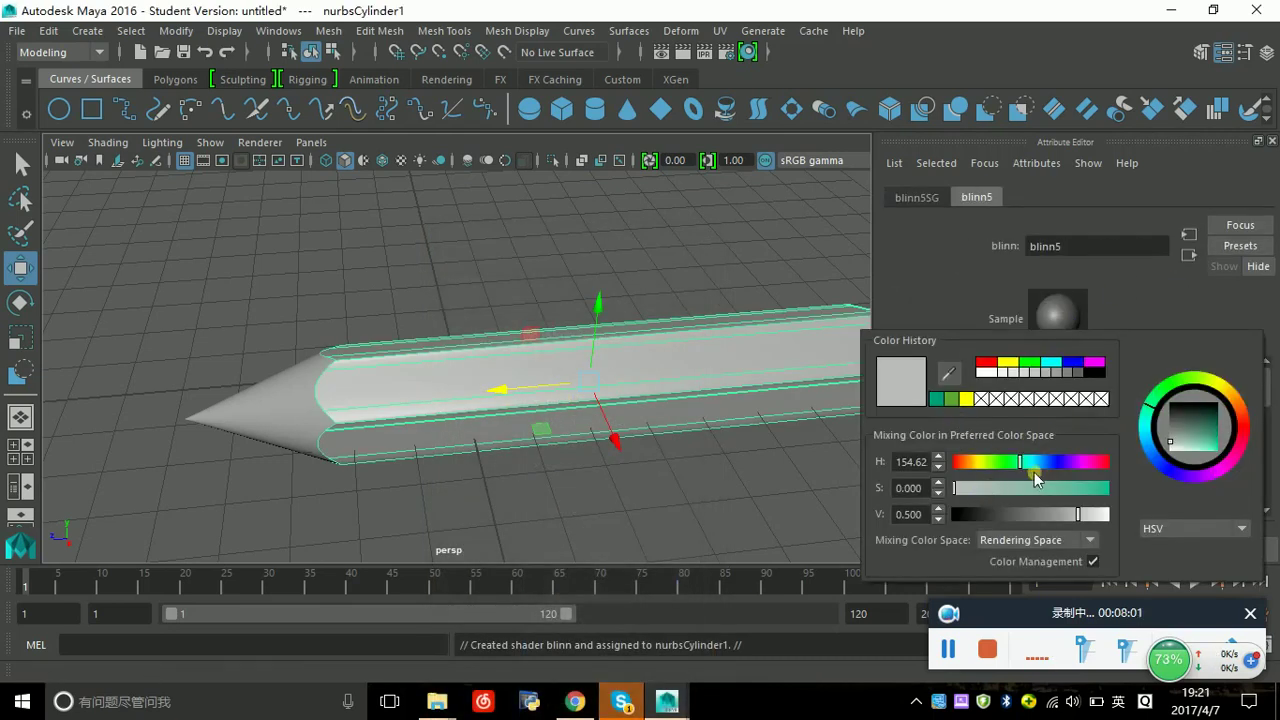
left_click_drag(1052, 496, 1079, 495)
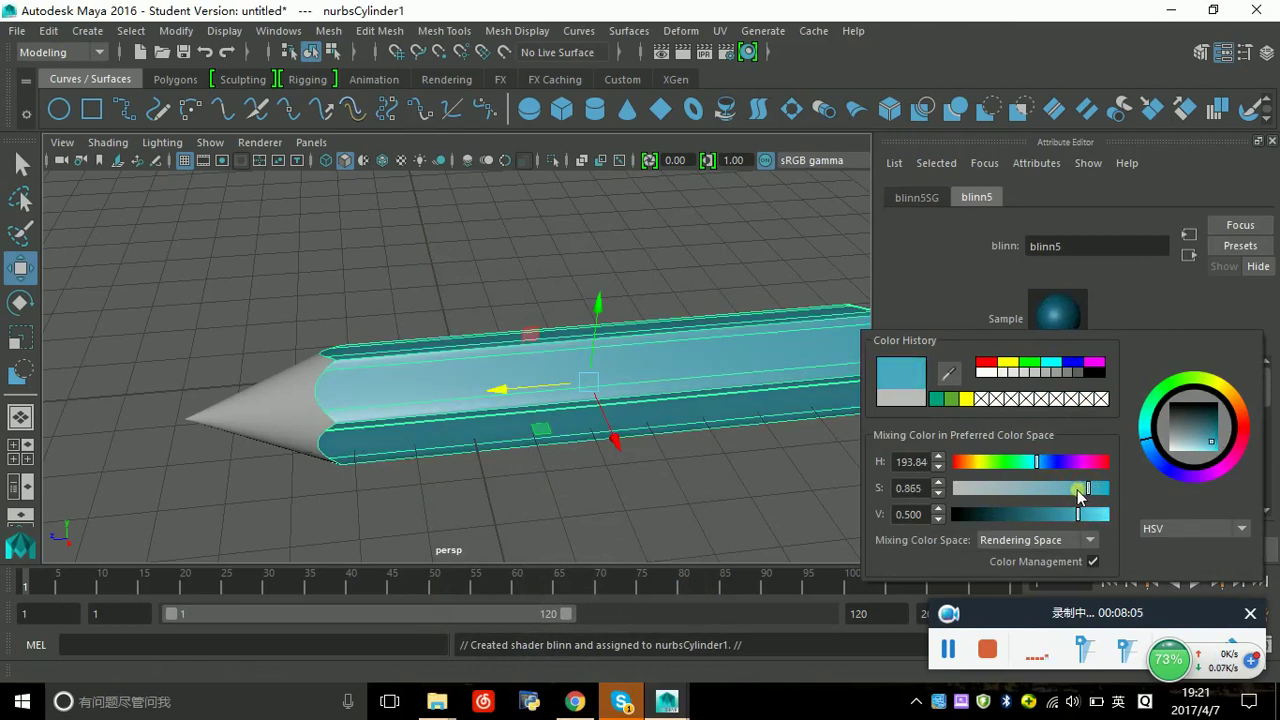
left_click(1060, 411)
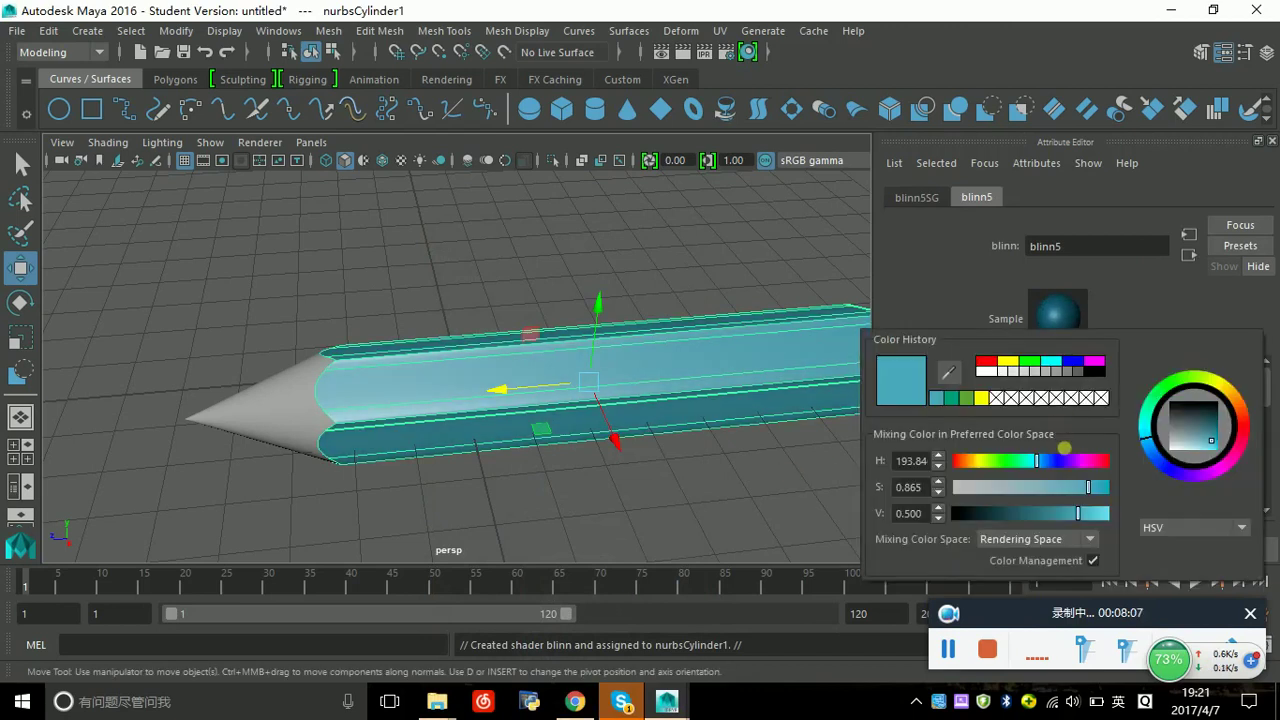
left_click(1097, 488)
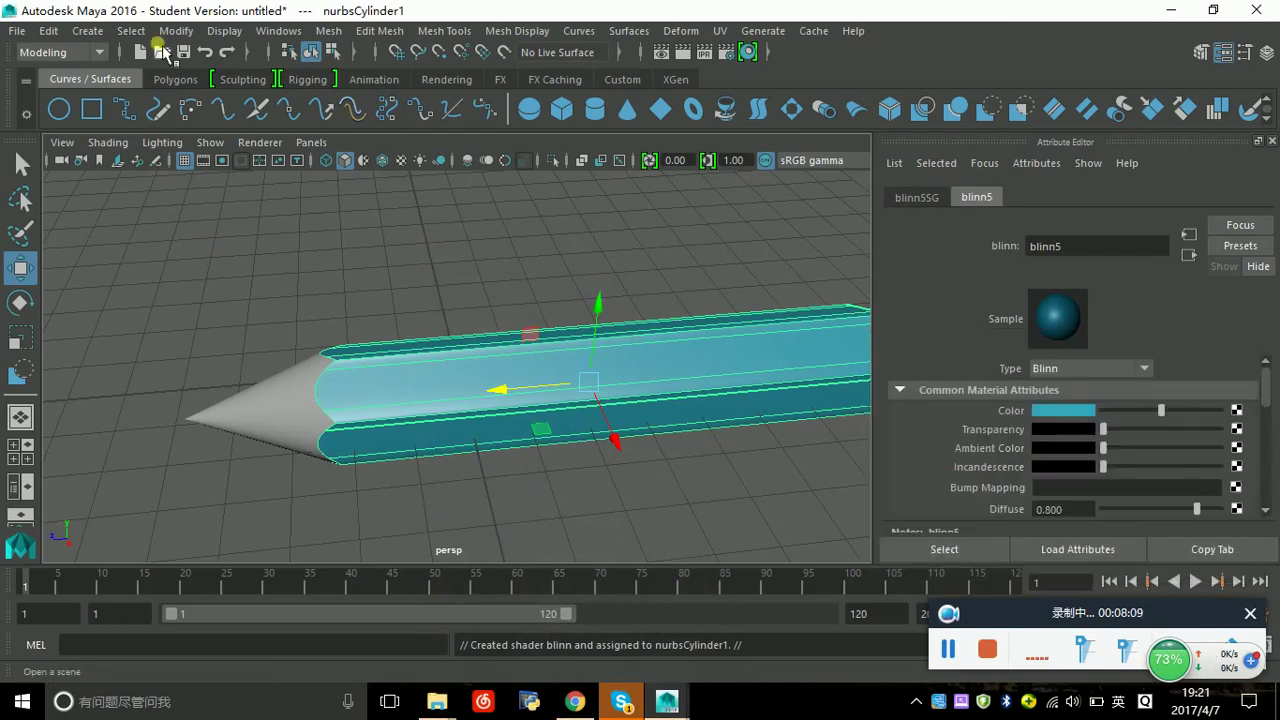
- Assign a new Blinn material to the cone tip, colour it yellow with hue 49.898, saturation 0.745 and value 0.760, and clear the selection
left_click(290, 428)
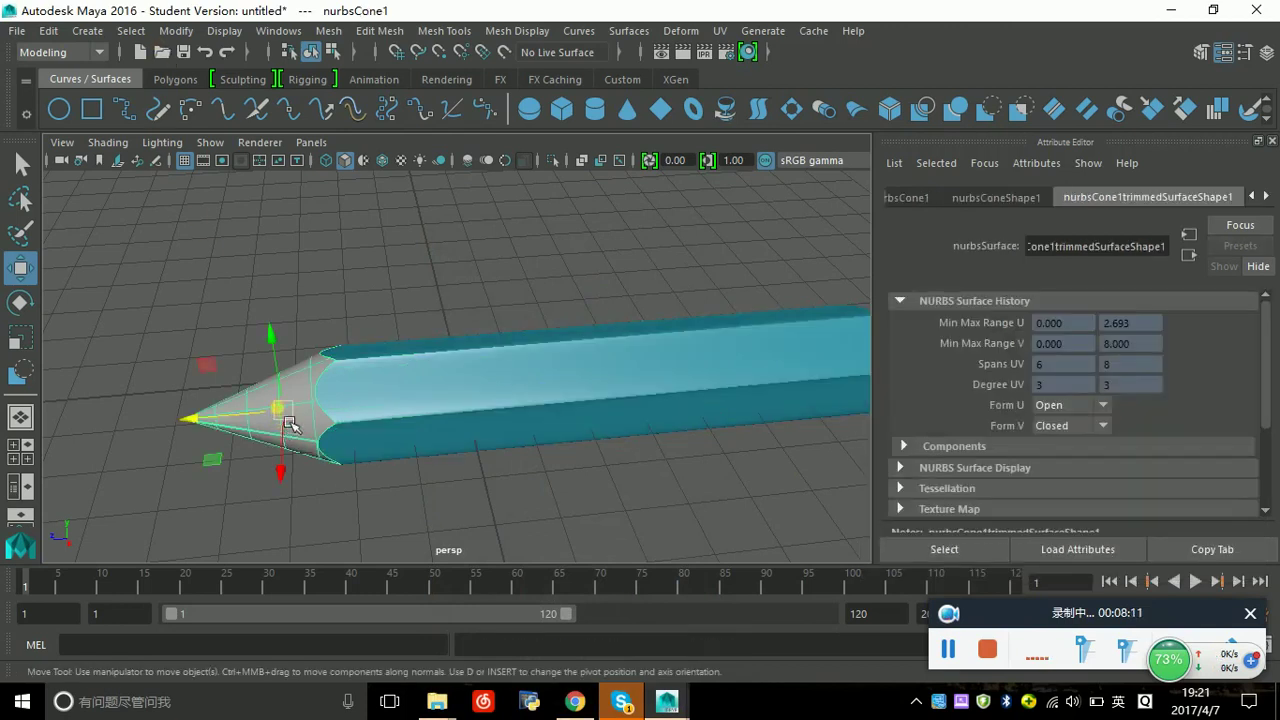
right_click(298, 395)
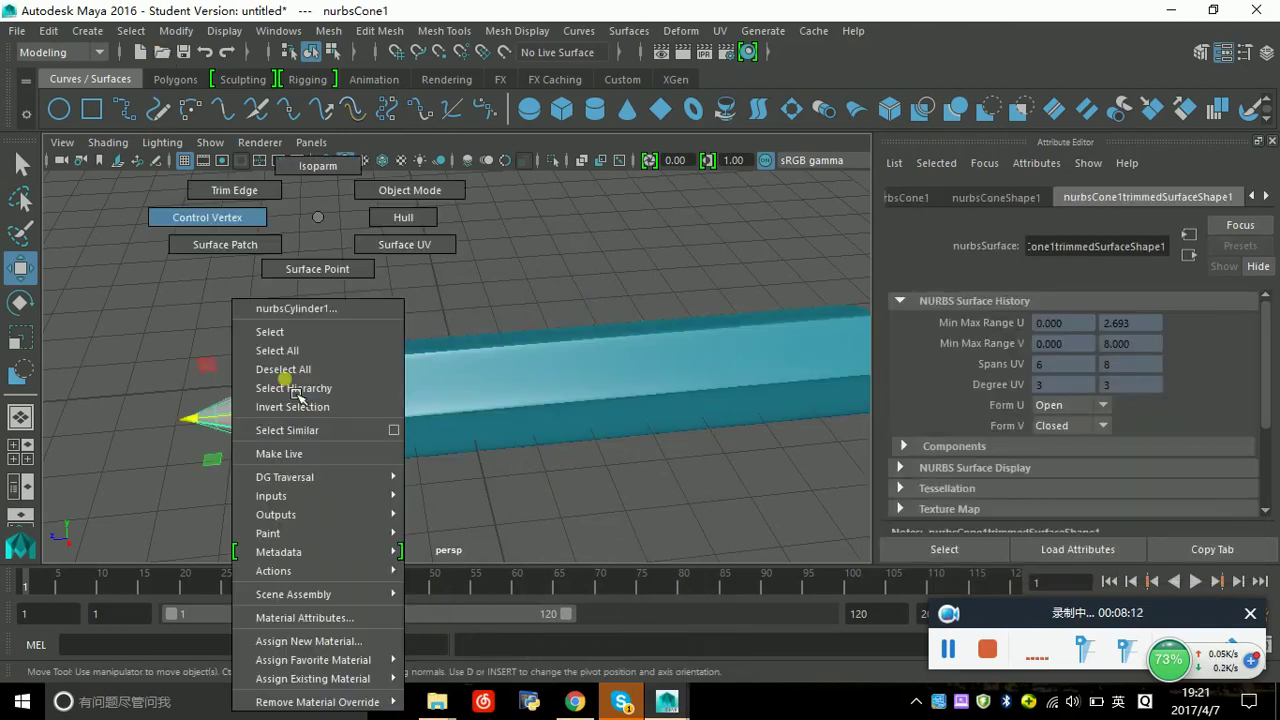
left_click(335, 650)
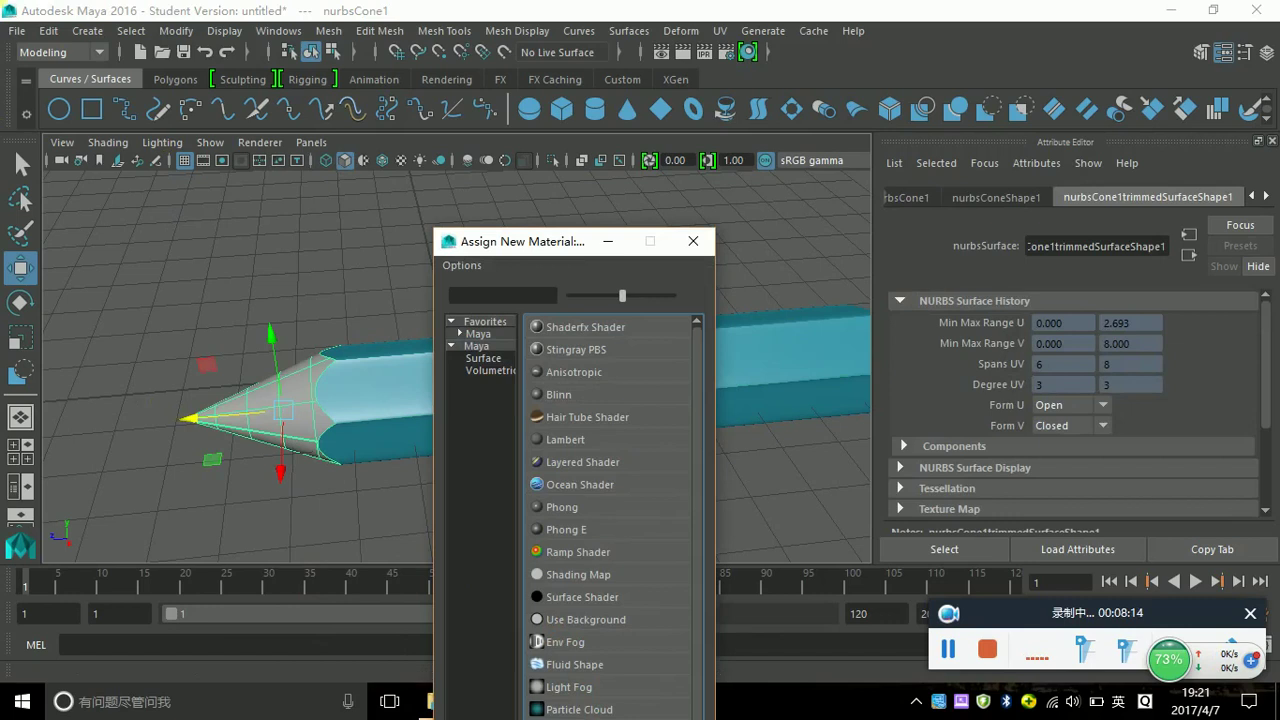
left_click(569, 396)
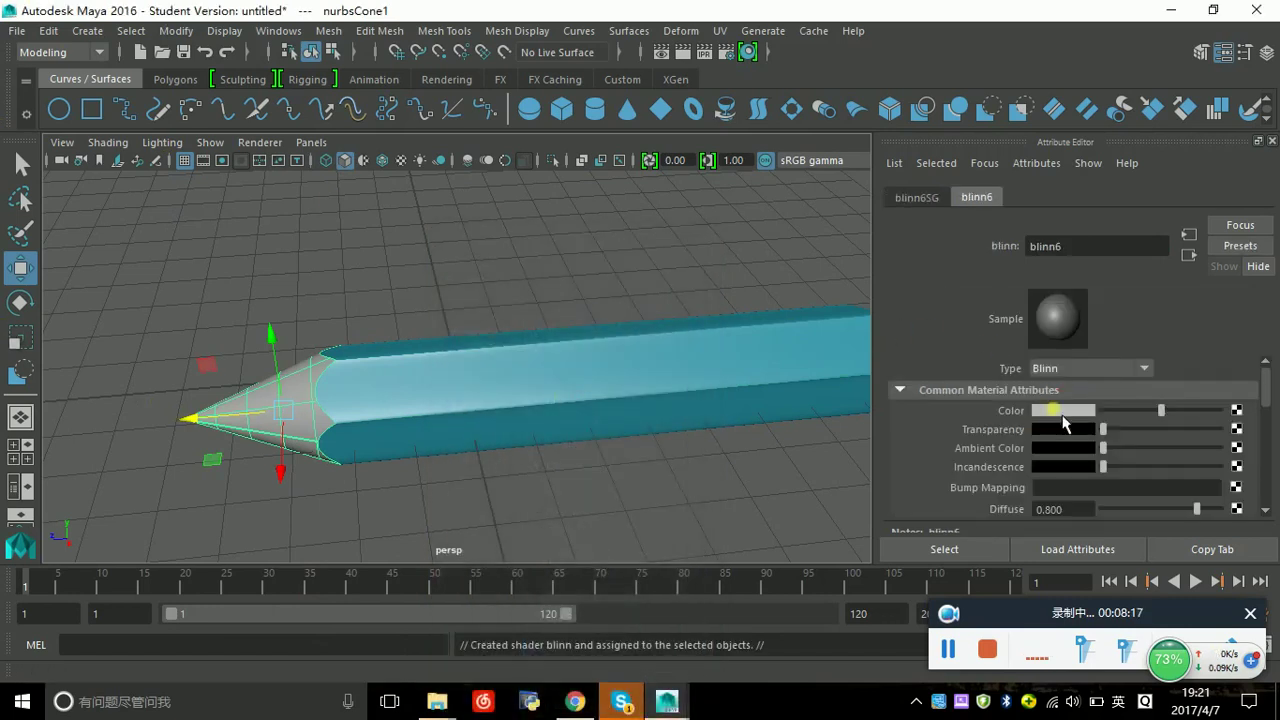
left_click(1053, 410)
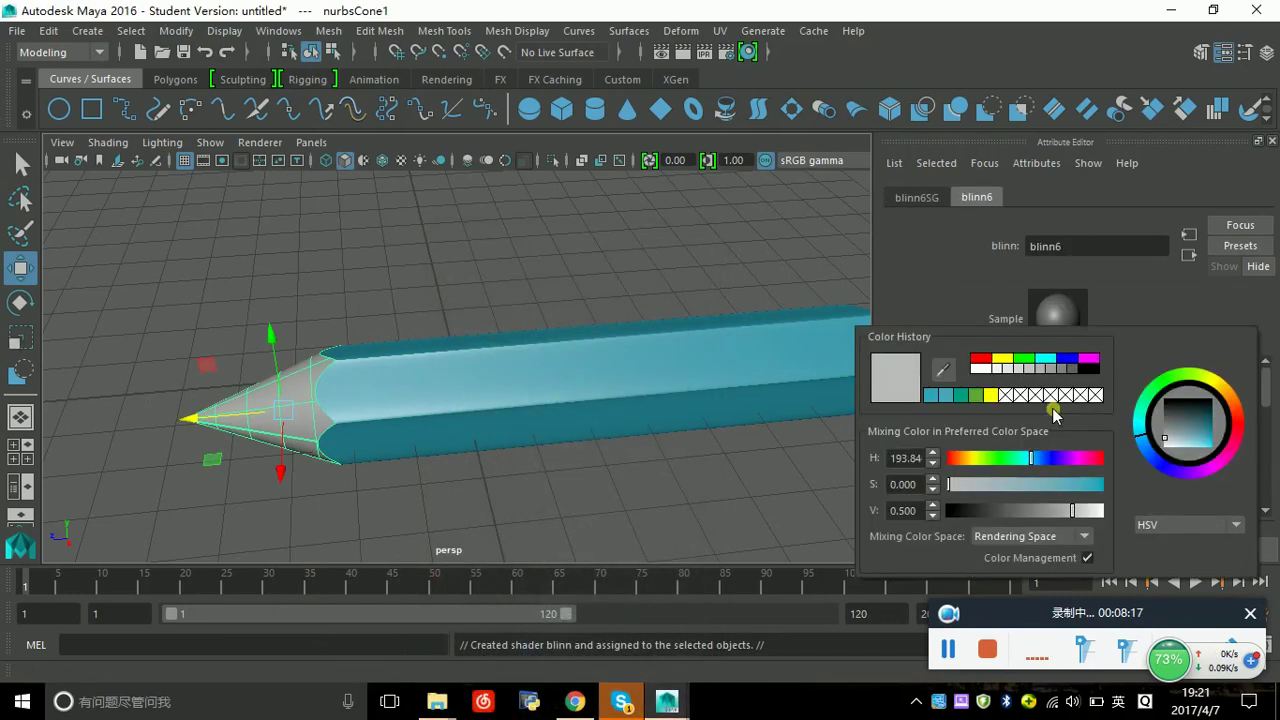
left_click(986, 461)
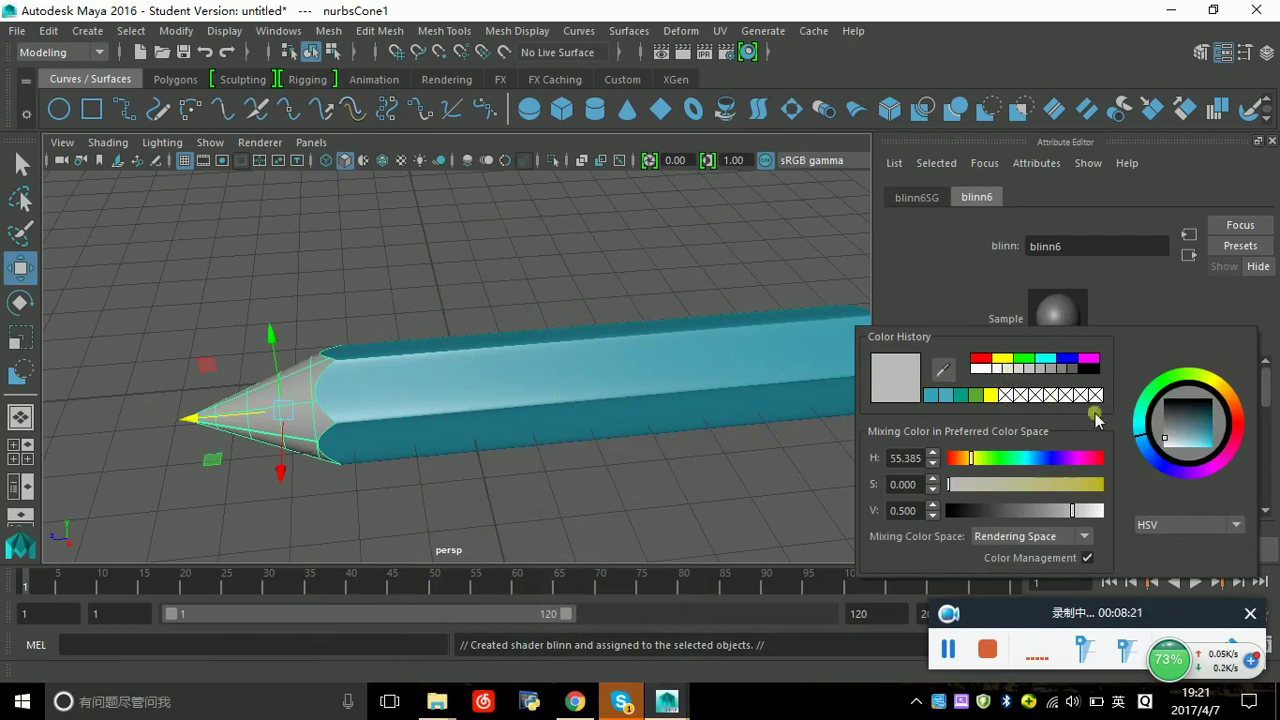
mouse_move(1202, 420)
left_mouse_down()
mouse_move(1191, 437)
mouse_move(1213, 445)
mouse_move(1198, 452)
left_mouse_up()
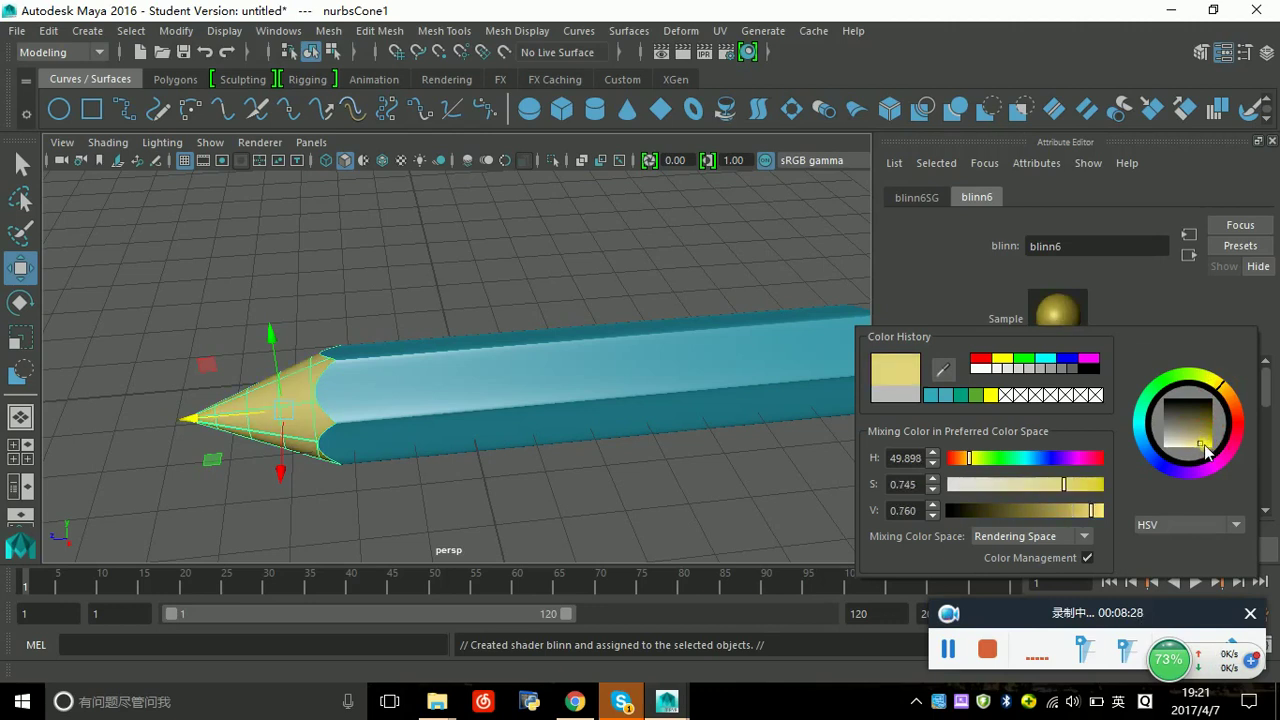
left_click(280, 295)
scroll(258, 438, "down", 3)
scroll(257, 440, "up", 5)
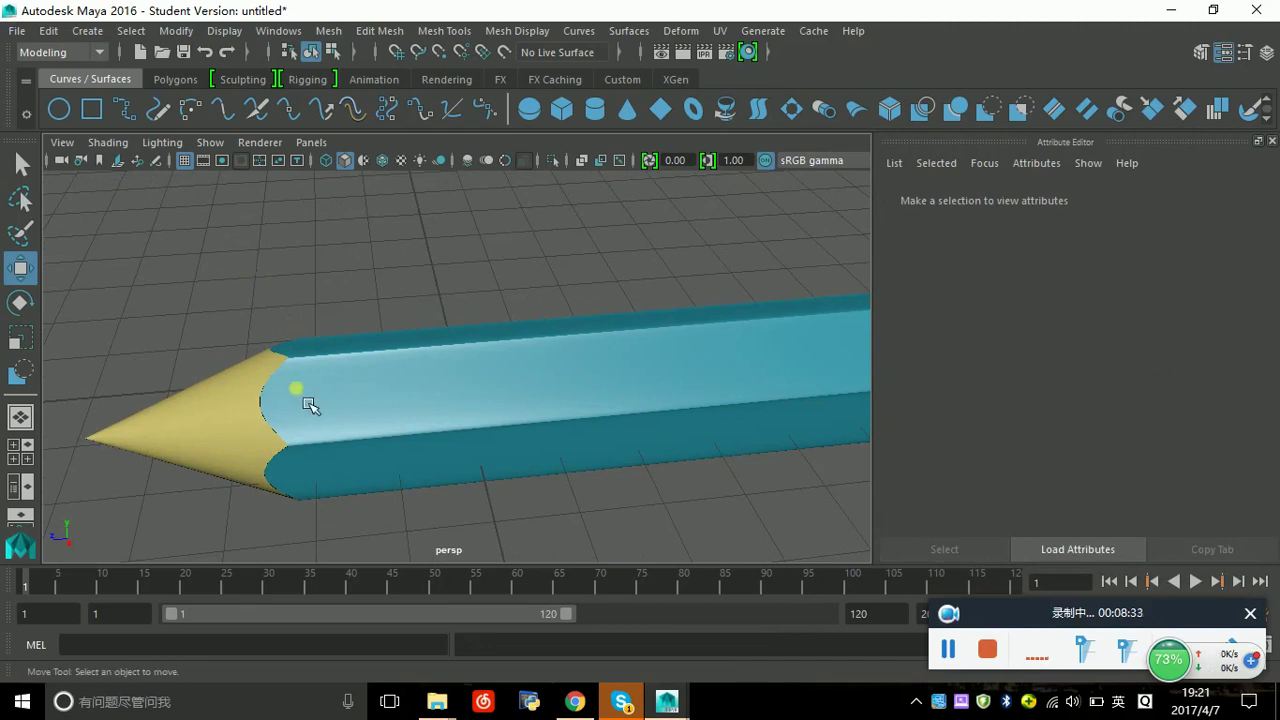
scroll(310, 404, "down", 2)
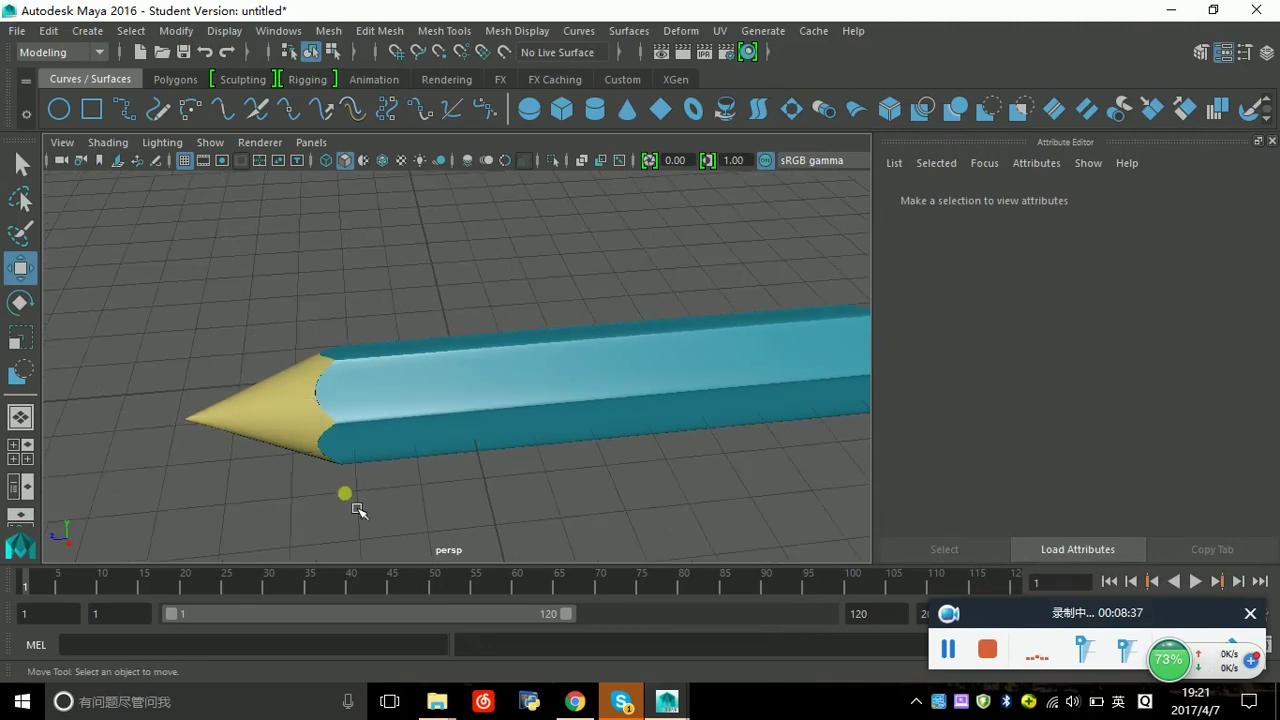
- Select the end isoparm around the hexagonal body's open rear end and fill it with a Planar surface
left_click(537, 417)
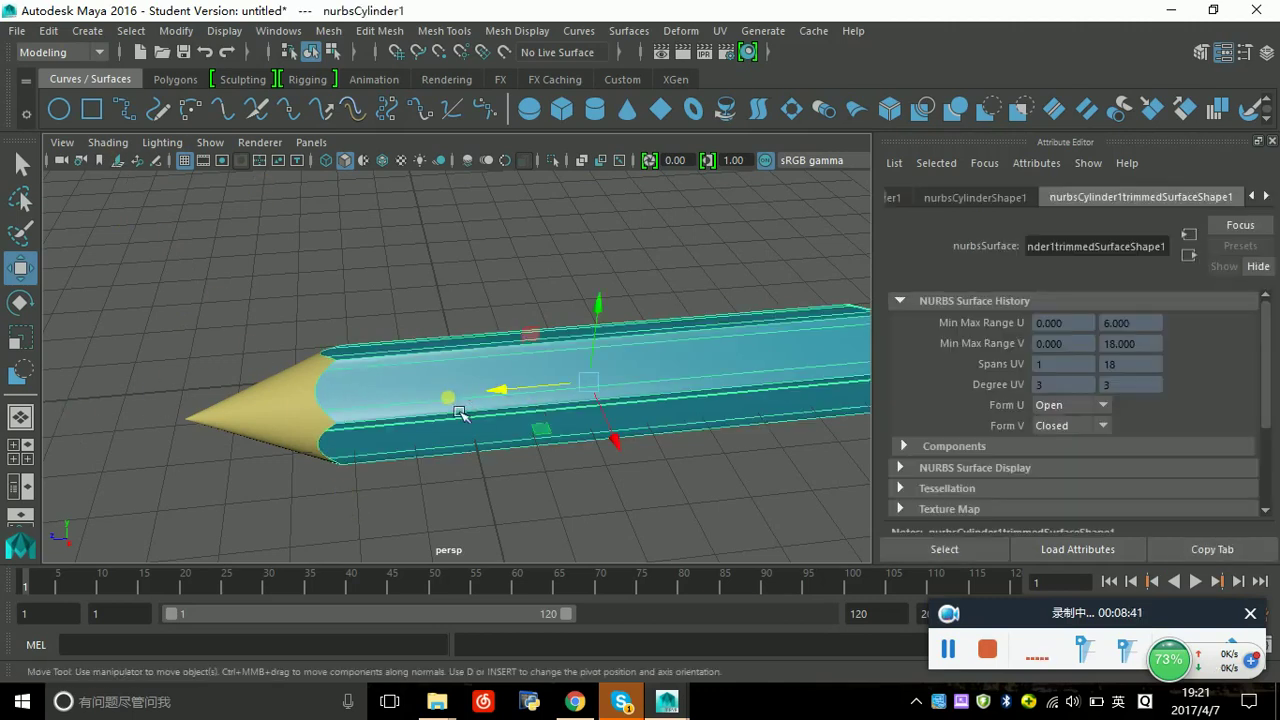
right_click(459, 411)
right_click_drag(459, 398, 447, 168)
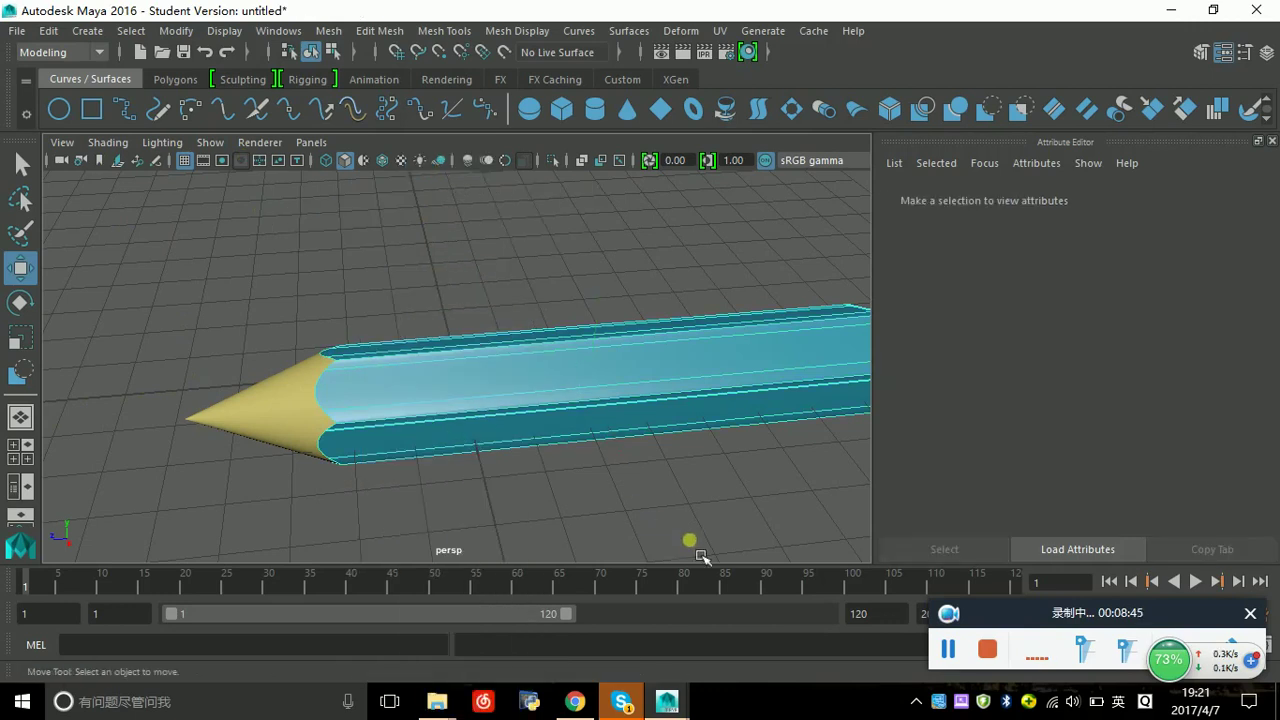
mouse_move(738, 485)
left_mouse_down("alt")
mouse_move(610, 463)
mouse_move(529, 420)
mouse_move(563, 437)
left_mouse_up("alt")
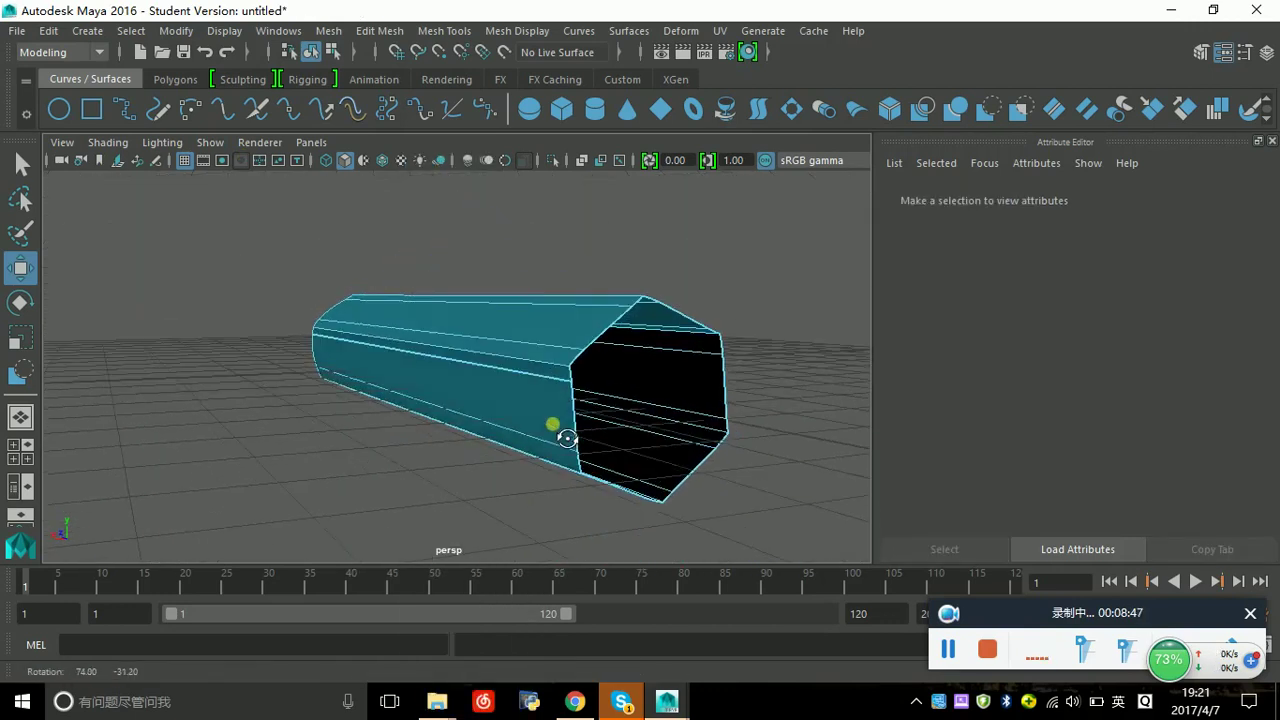
left_click(632, 334)
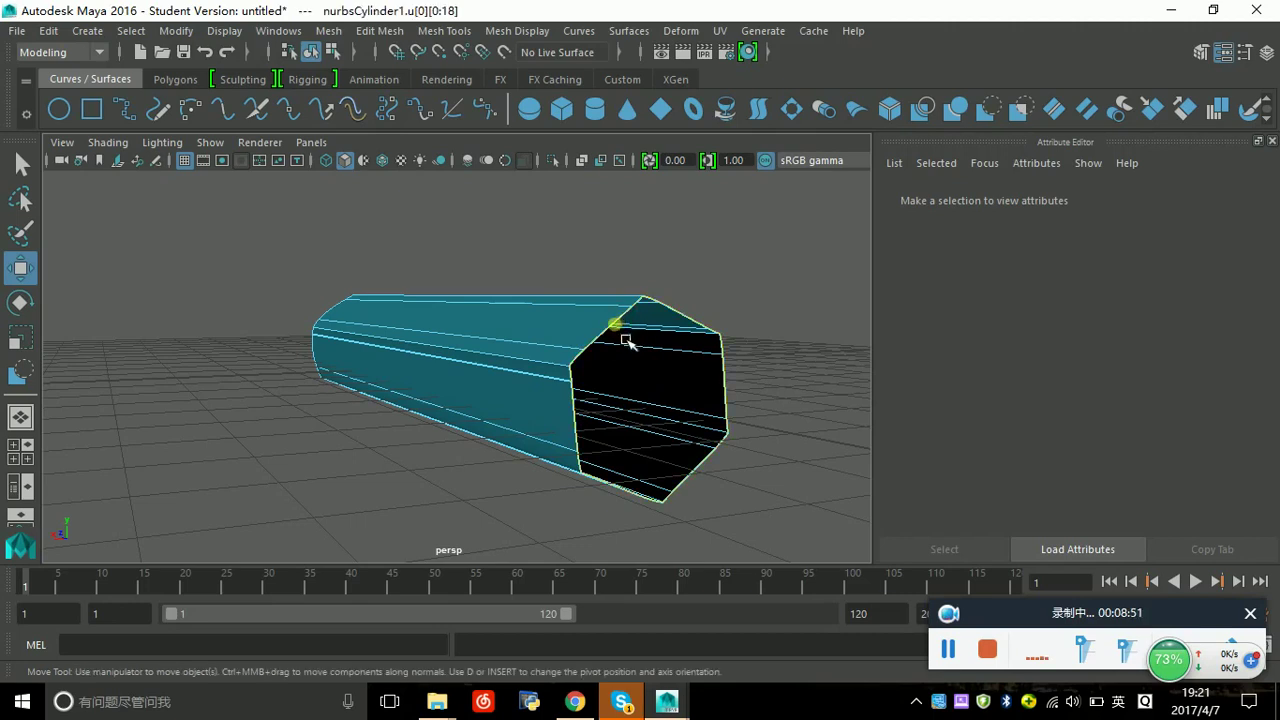
left_click(627, 32)
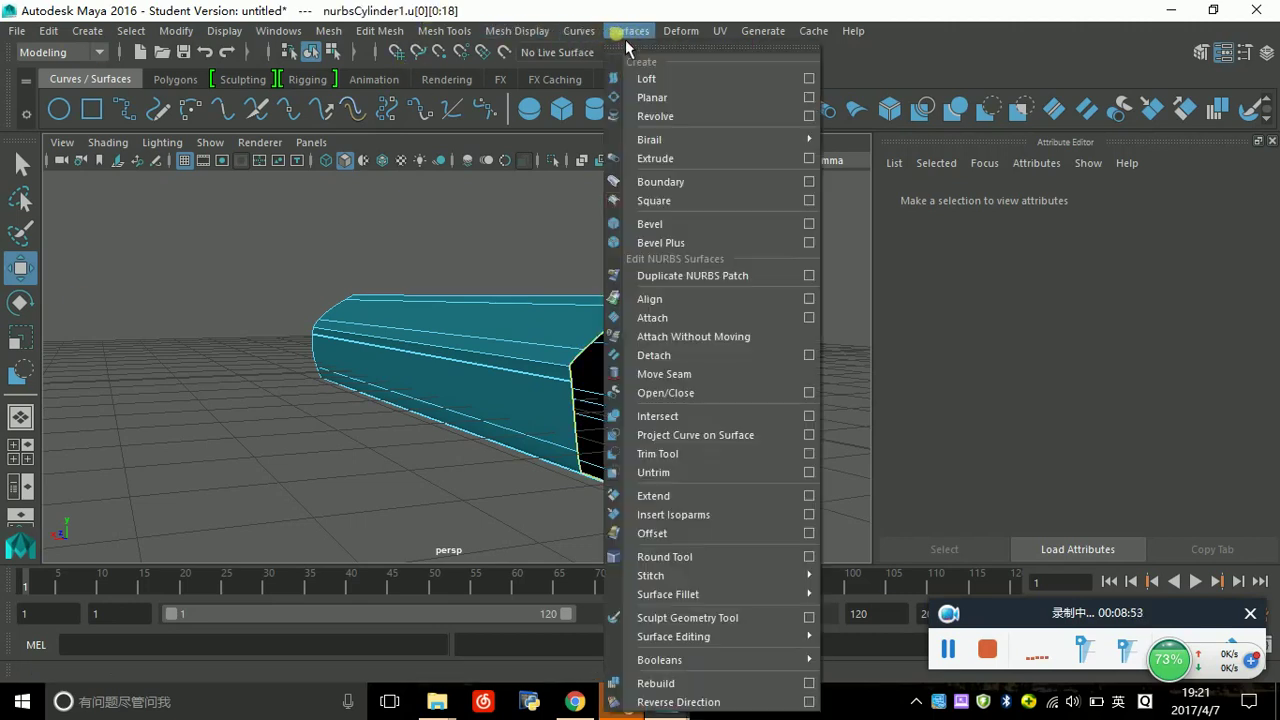
left_click(652, 97)
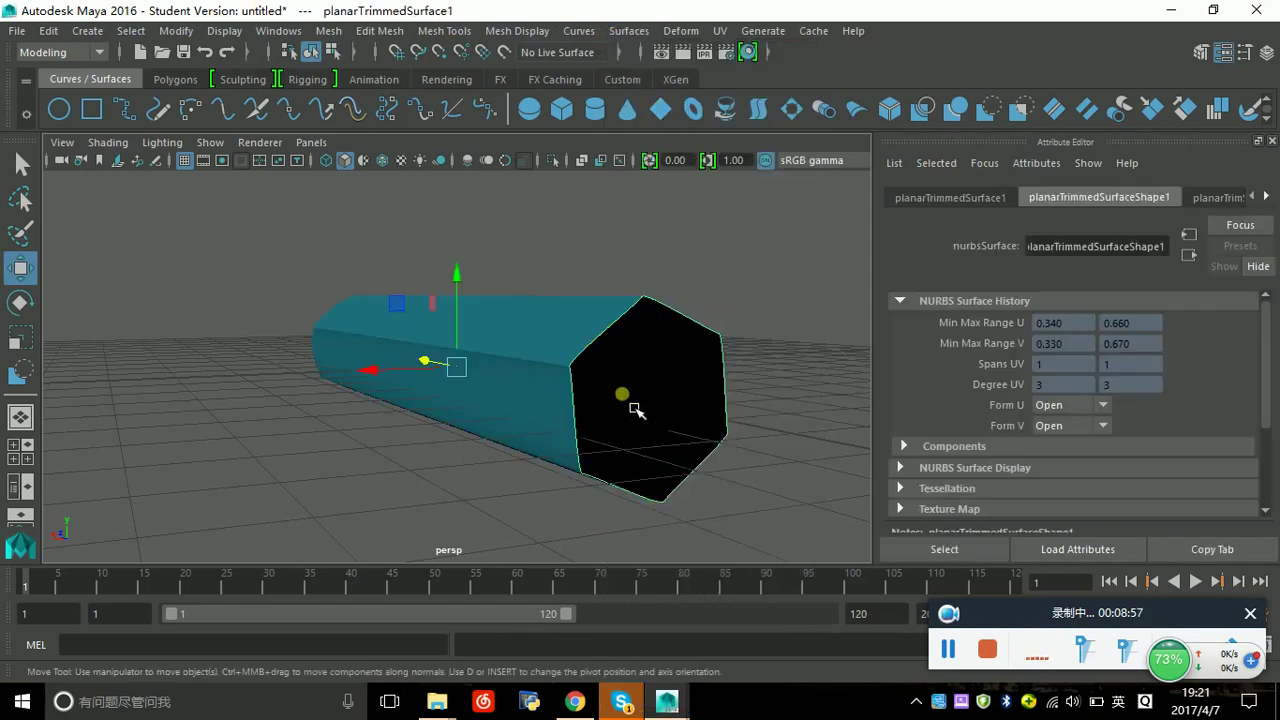
- Reverse the surface direction of the rear cap, assign it the body's existing blue blinn5 material, and clear the selection
left_click(629, 30)
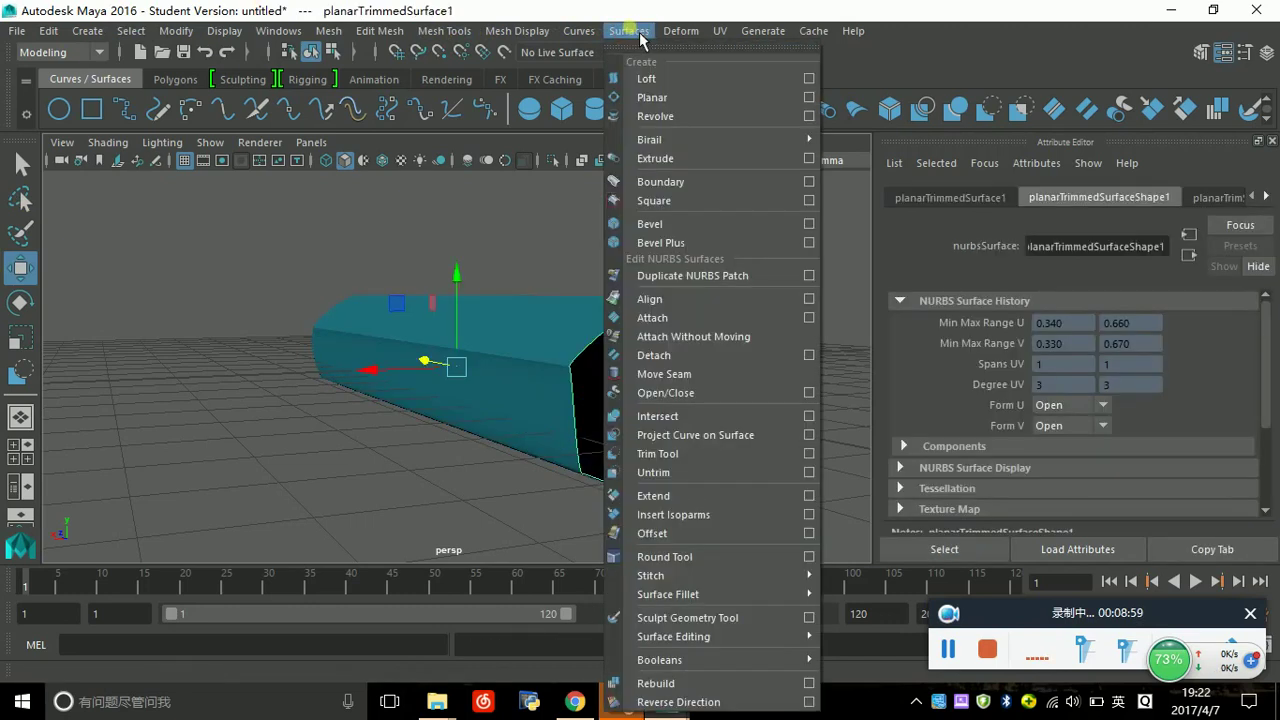
left_click(672, 703)
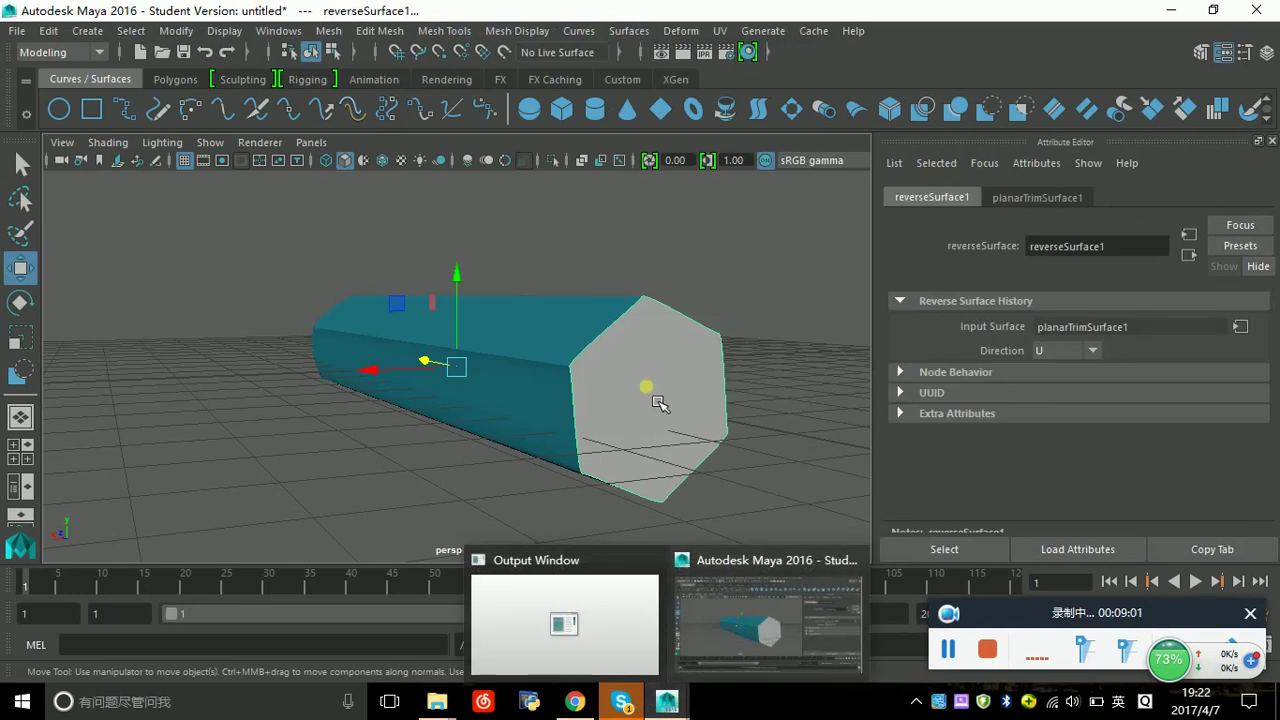
right_click(654, 398)
mouse_move(648, 682)
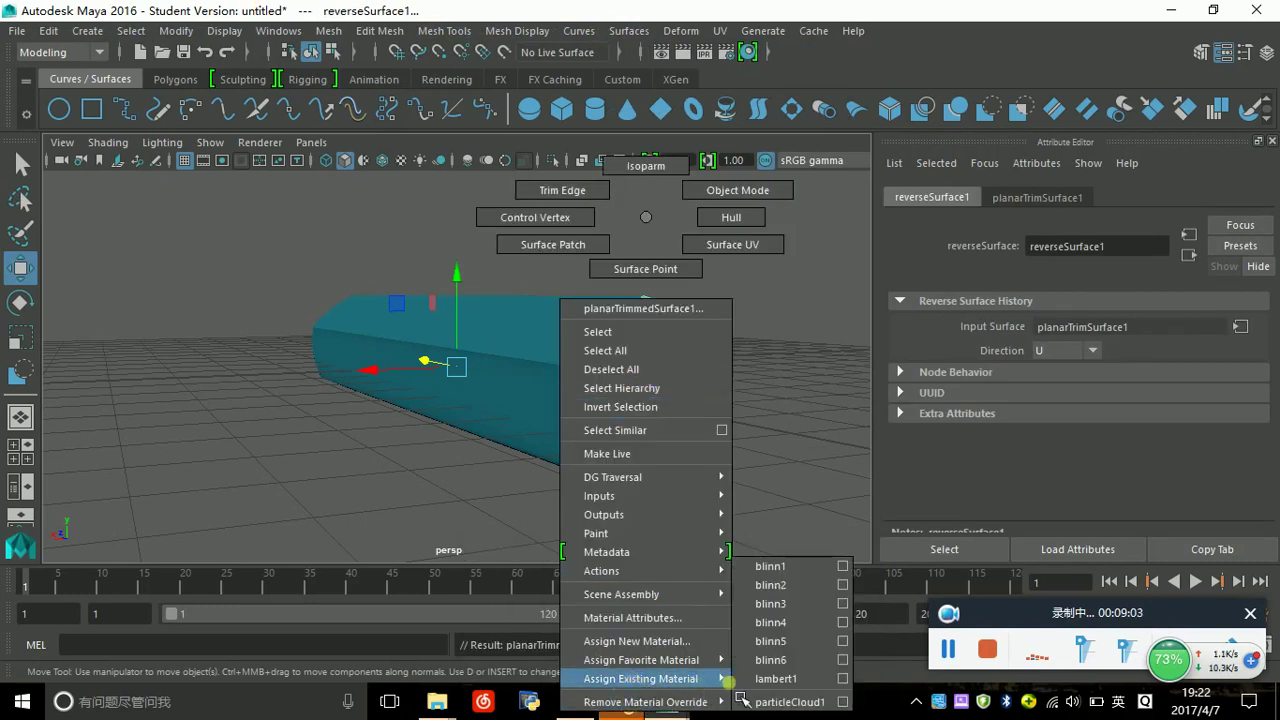
left_click(812, 660)
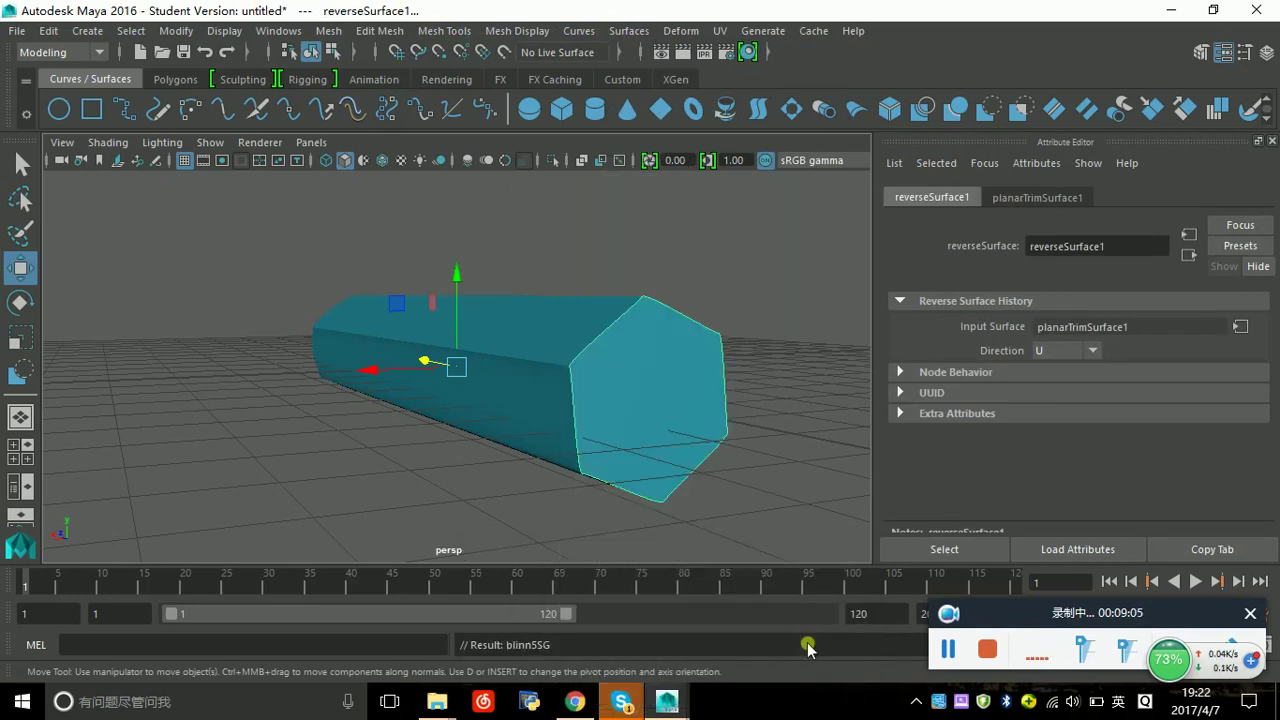
left_click(450, 496)
mouse_move(323, 497)
left_mouse_down("alt")
mouse_move(489, 497)
mouse_move(339, 508)
mouse_move(350, 502)
left_mouse_up("alt")
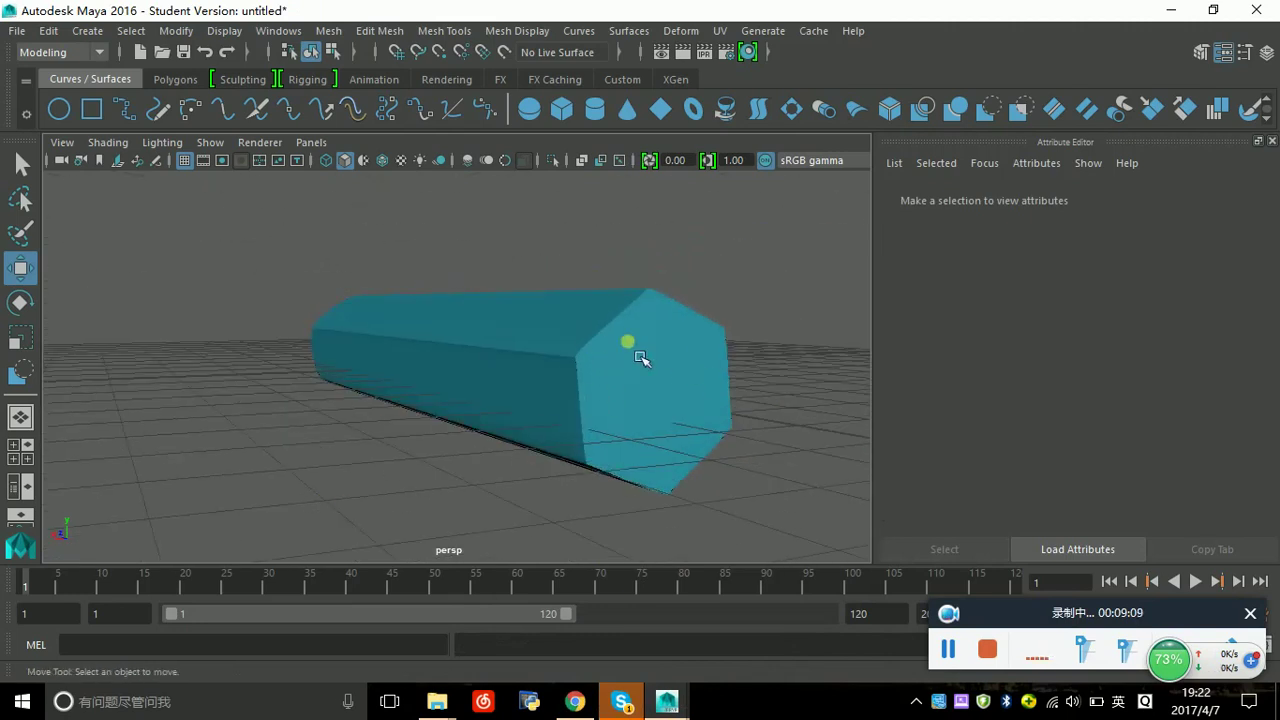